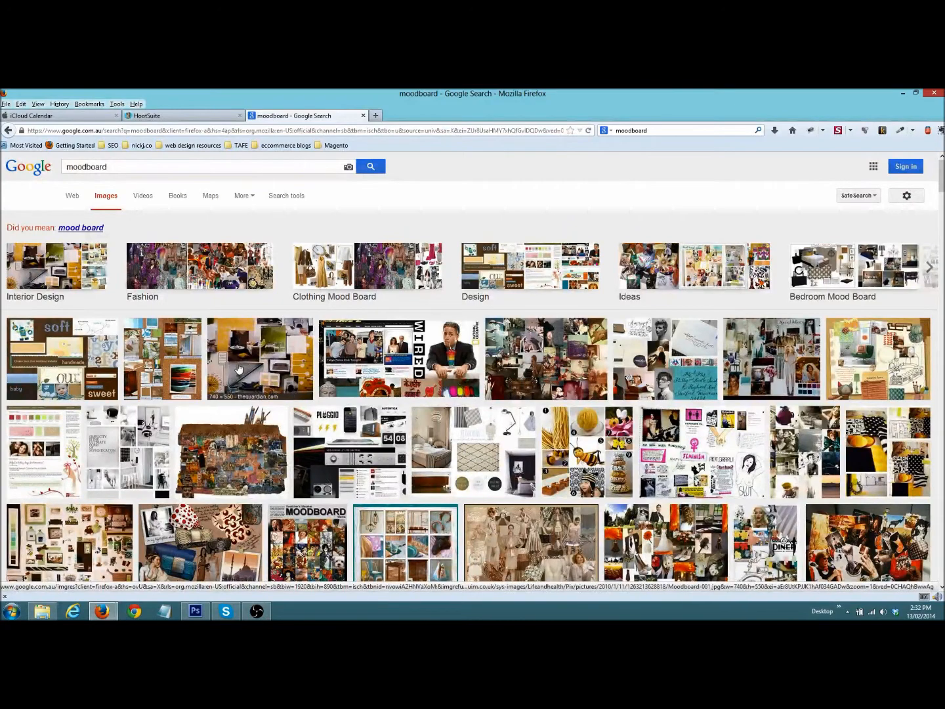
Step: Preview several mood board examples in the image search results, including the web design, wedding and interior design boards
click(78, 363)
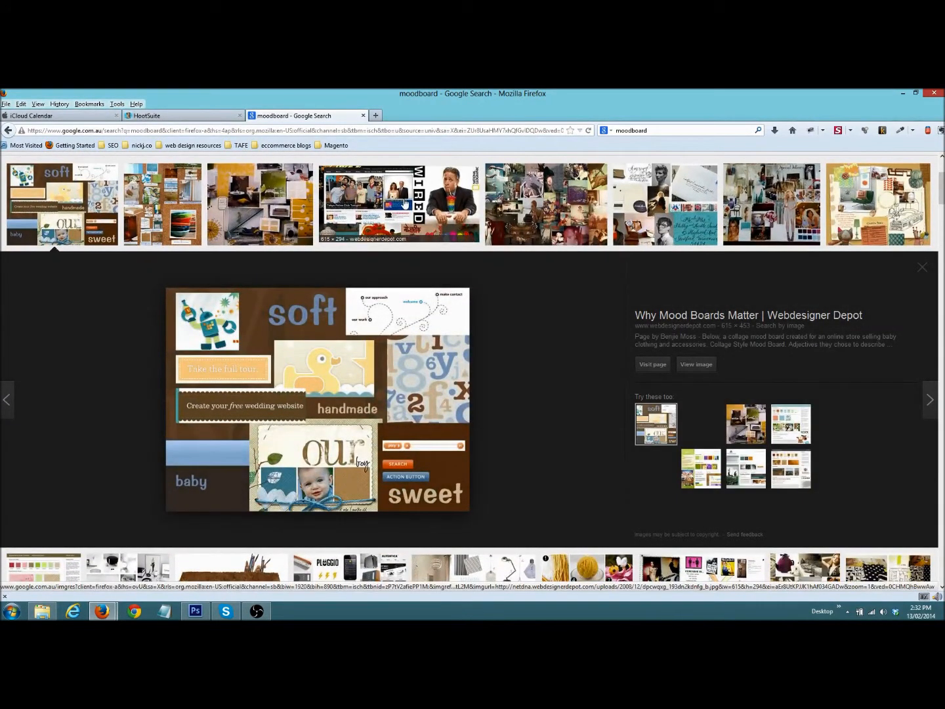
click(405, 205)
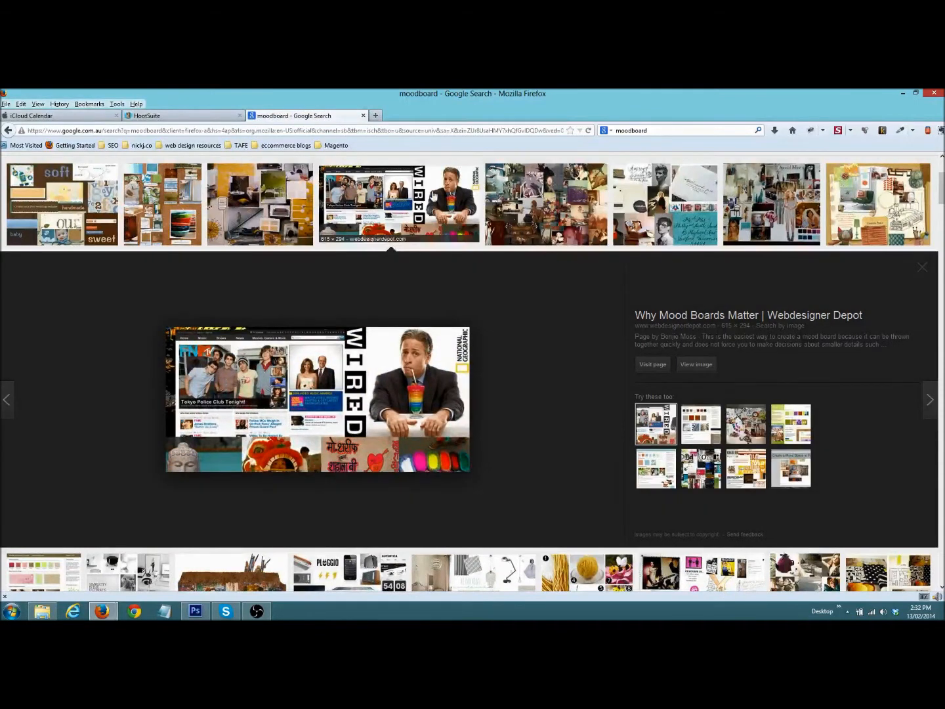
click(667, 202)
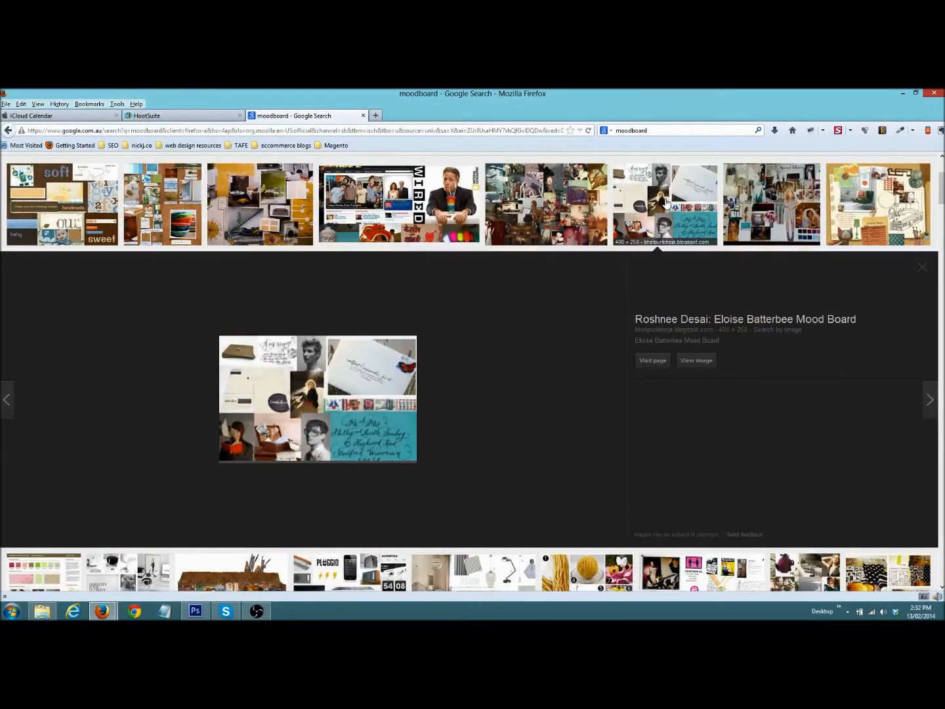
click(788, 212)
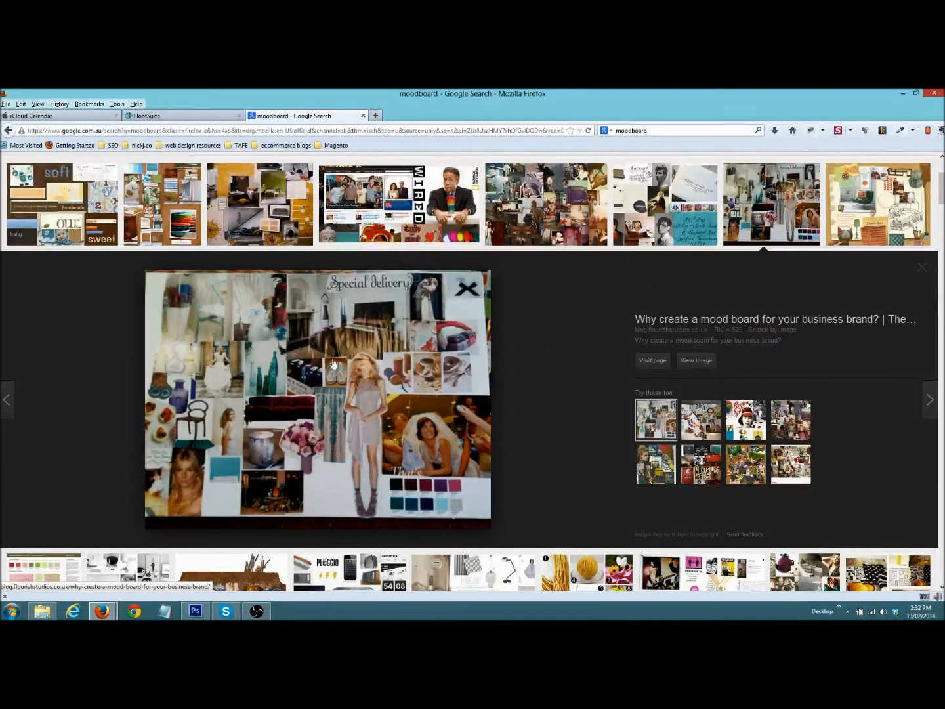
click(252, 213)
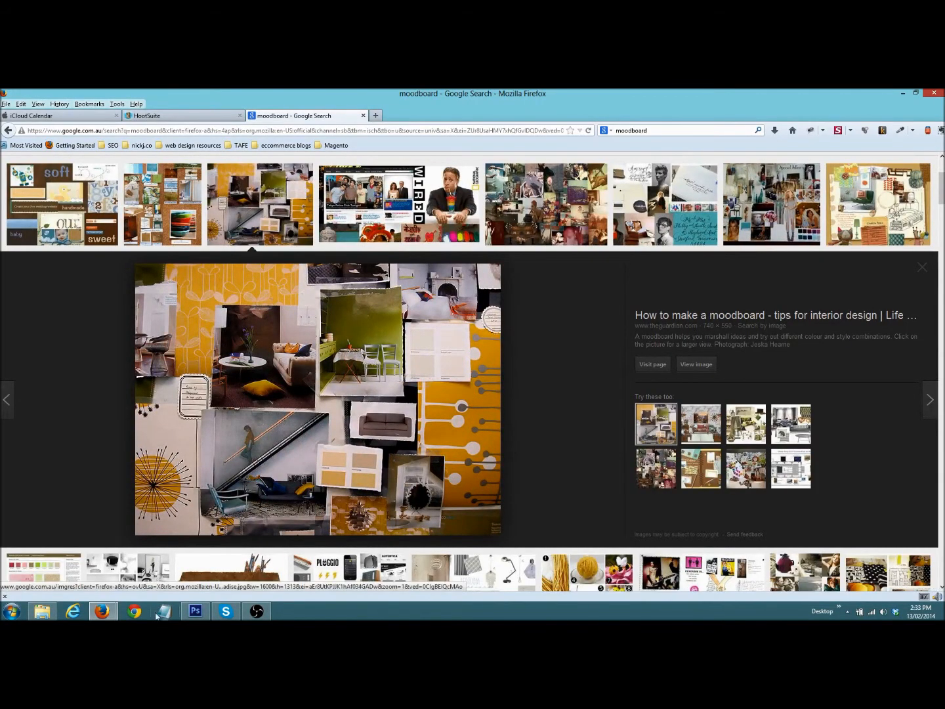
Step: Switch to Photoshop, shift the "Rise of an Empire" article slightly upward on the mood board, and select the architecture article's layer
click(195, 612)
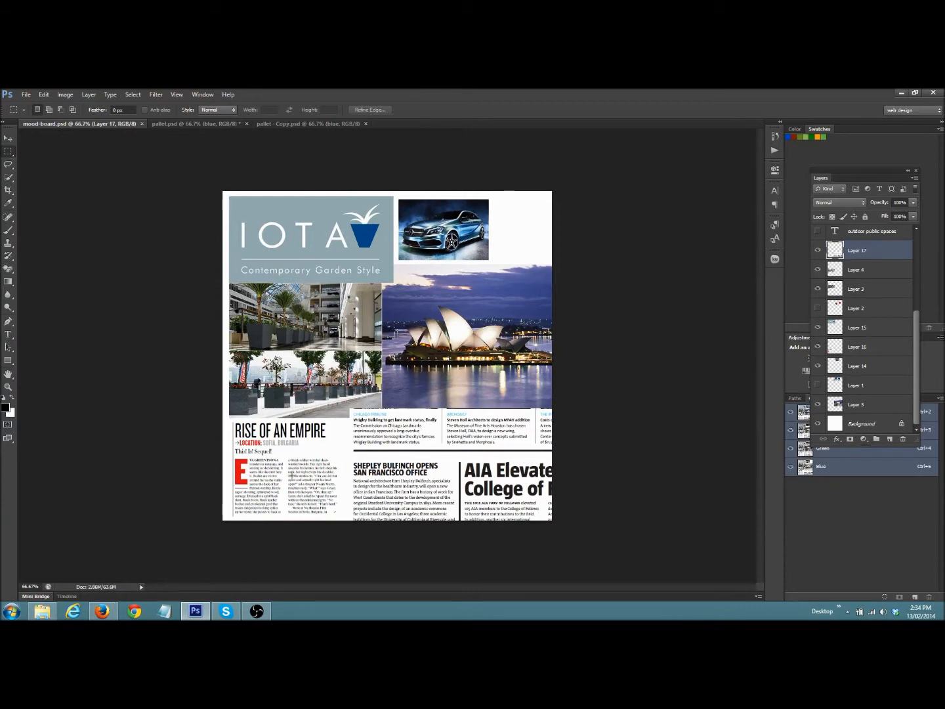
click(7, 138)
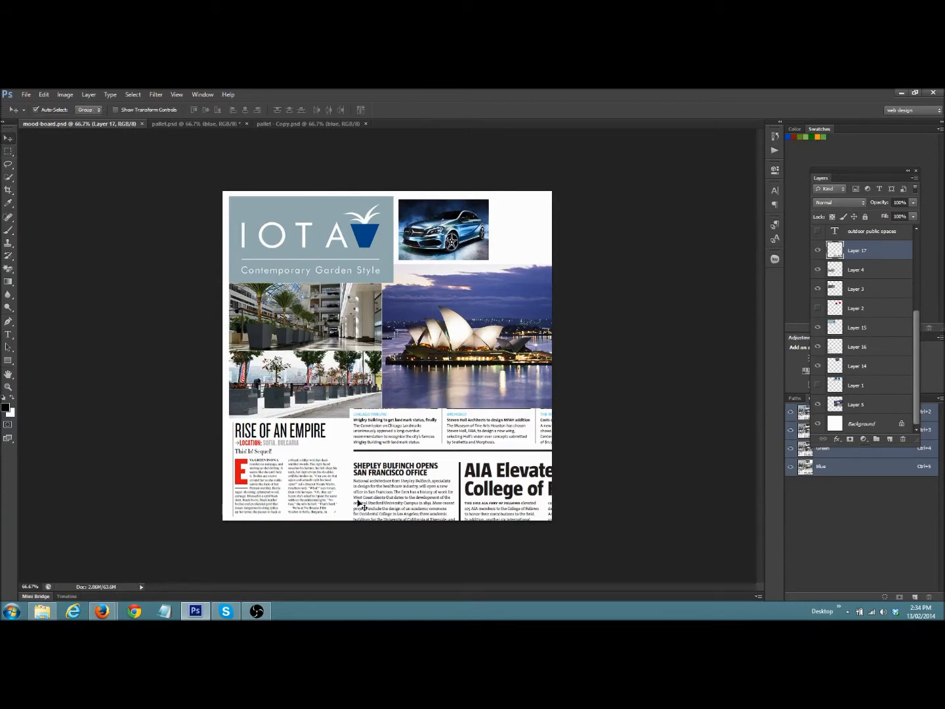
click(279, 482)
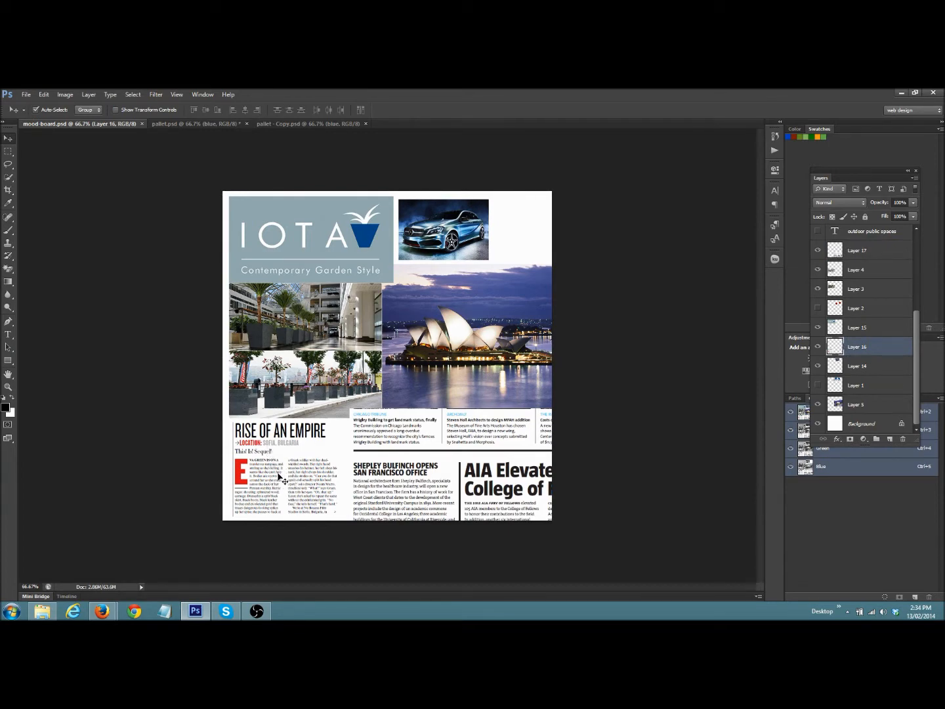
drag(278, 474, 278, 470)
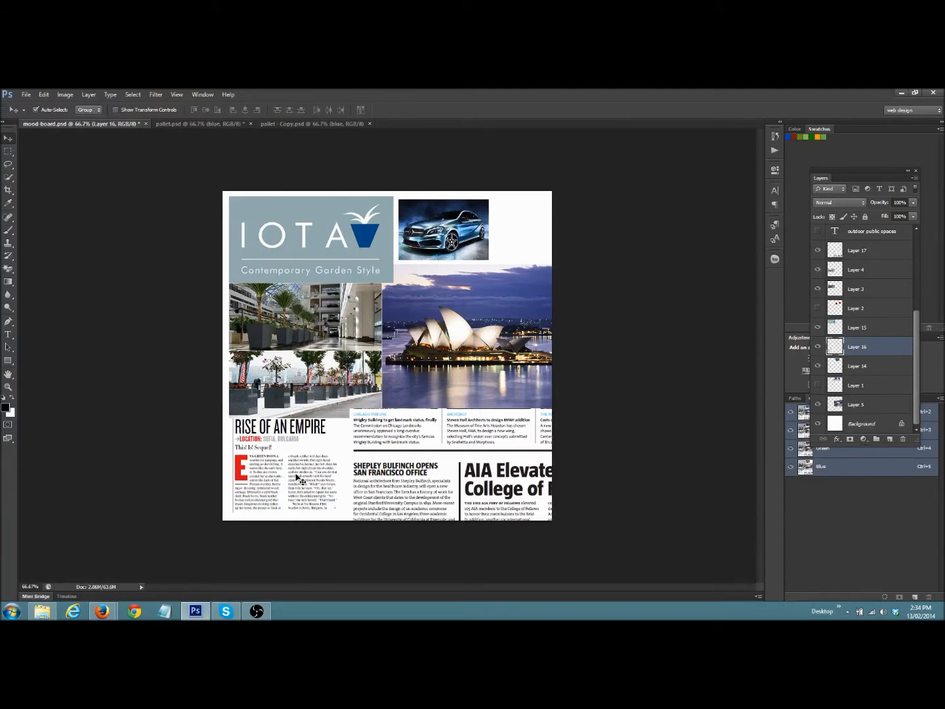
click(424, 483)
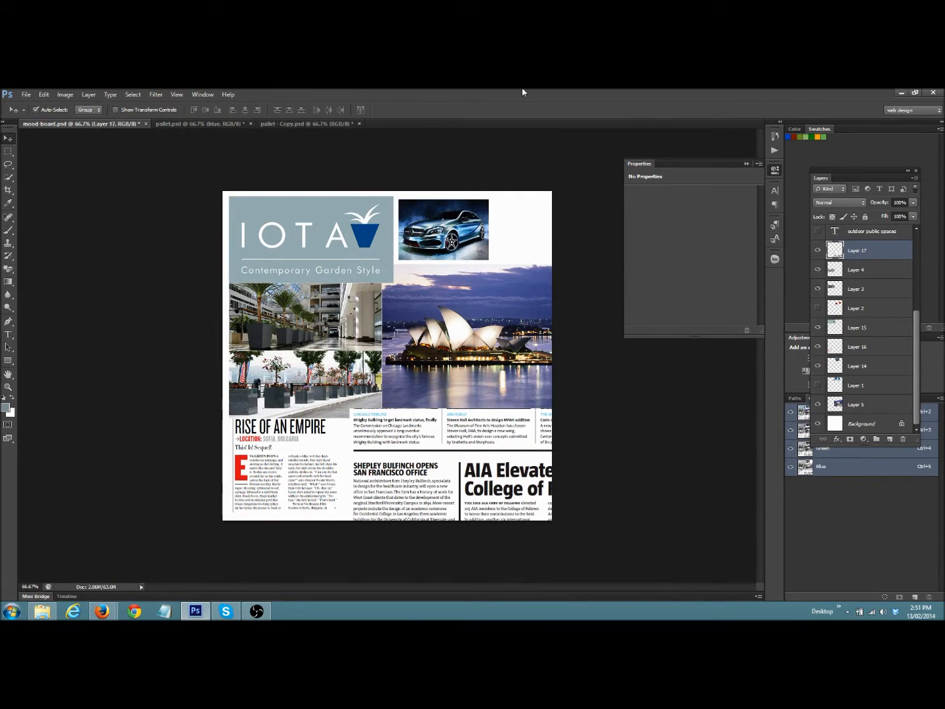
Step: In pallet - Copy.psd, open Kuler, set its colour rule to Complementary and select the blue base colour
click(293, 125)
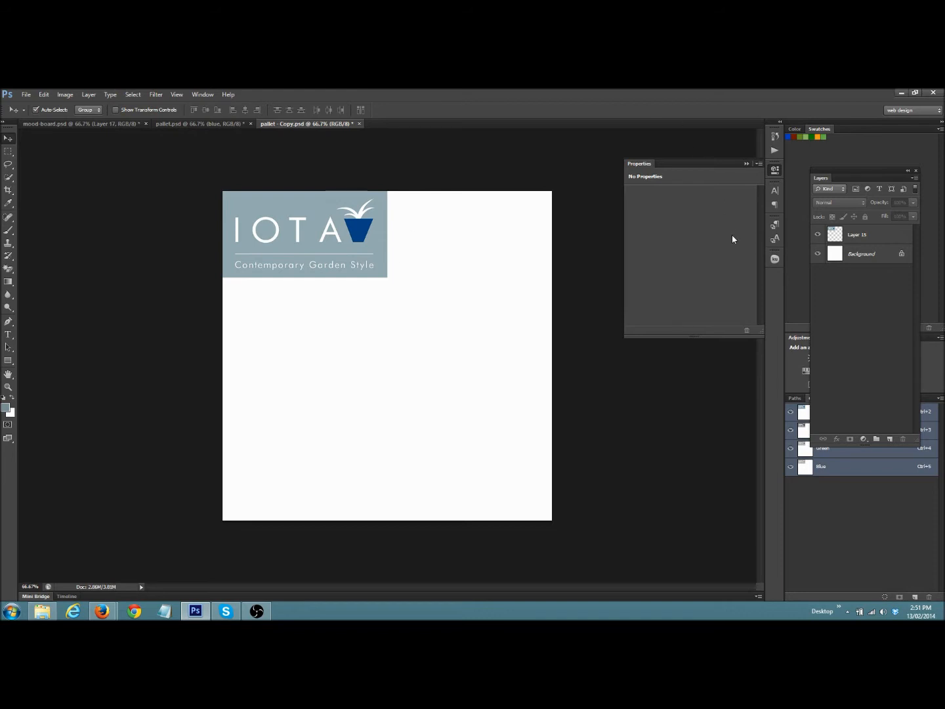
click(774, 260)
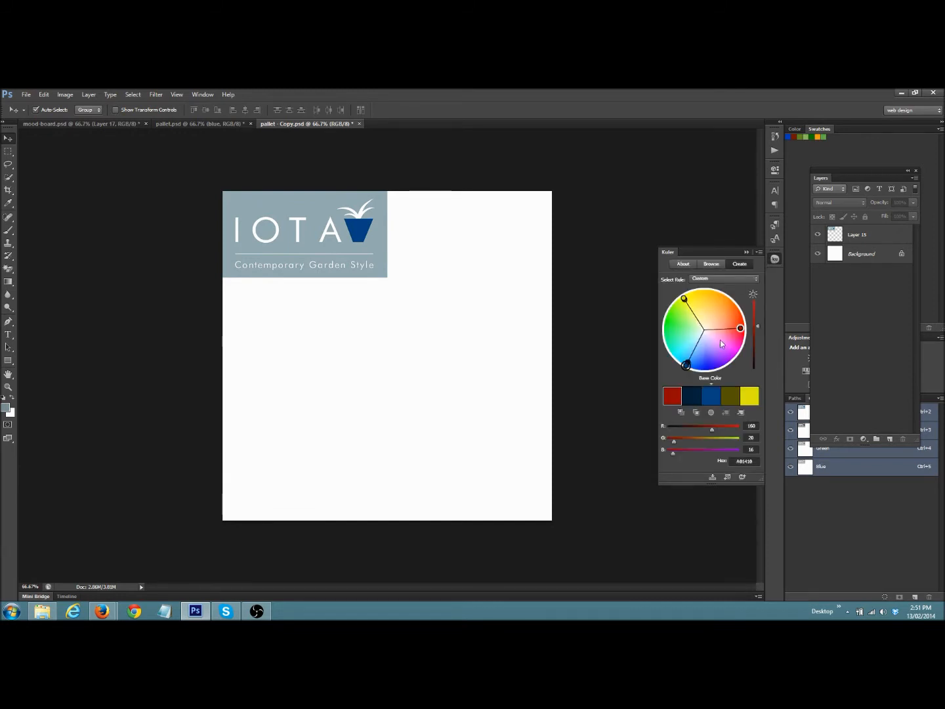
click(752, 280)
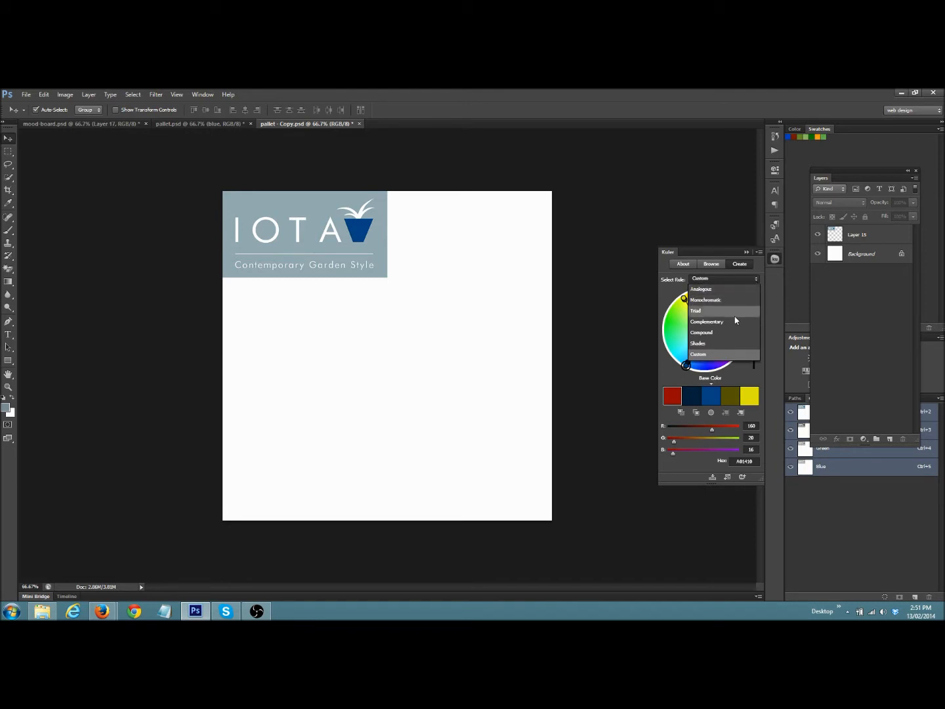
click(728, 322)
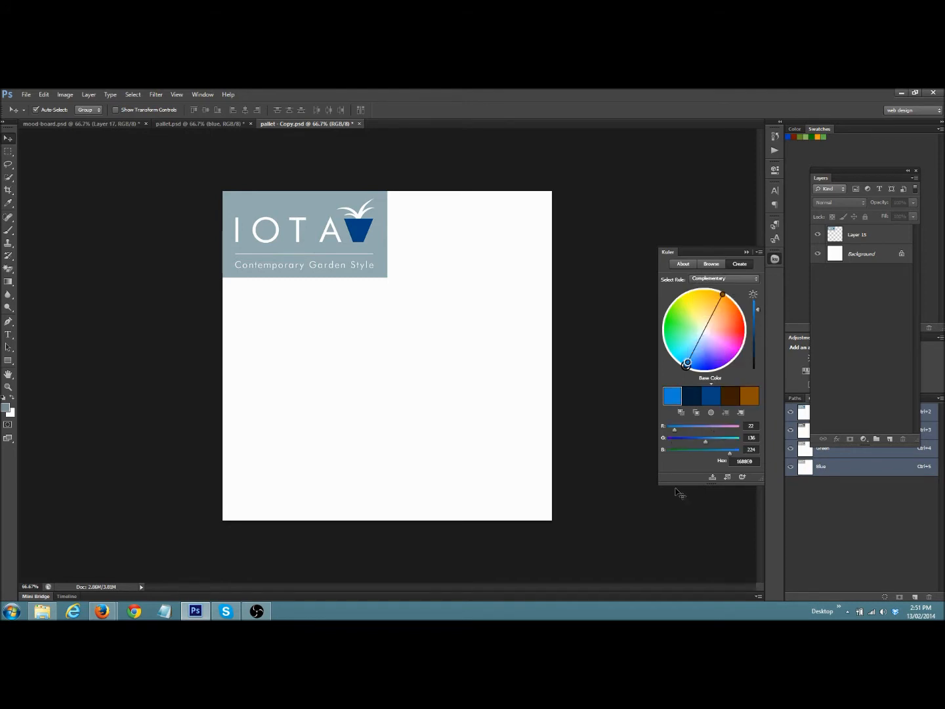
click(711, 398)
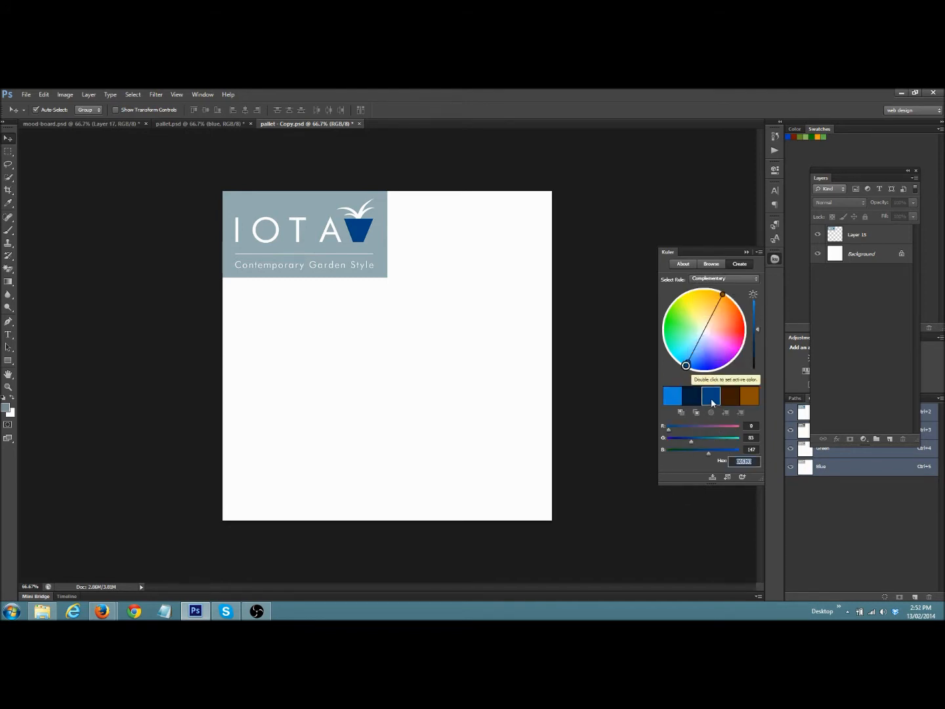
Step: Check the hex code of the blue plant pot in the logo using the foreground Color Picker
click(6, 410)
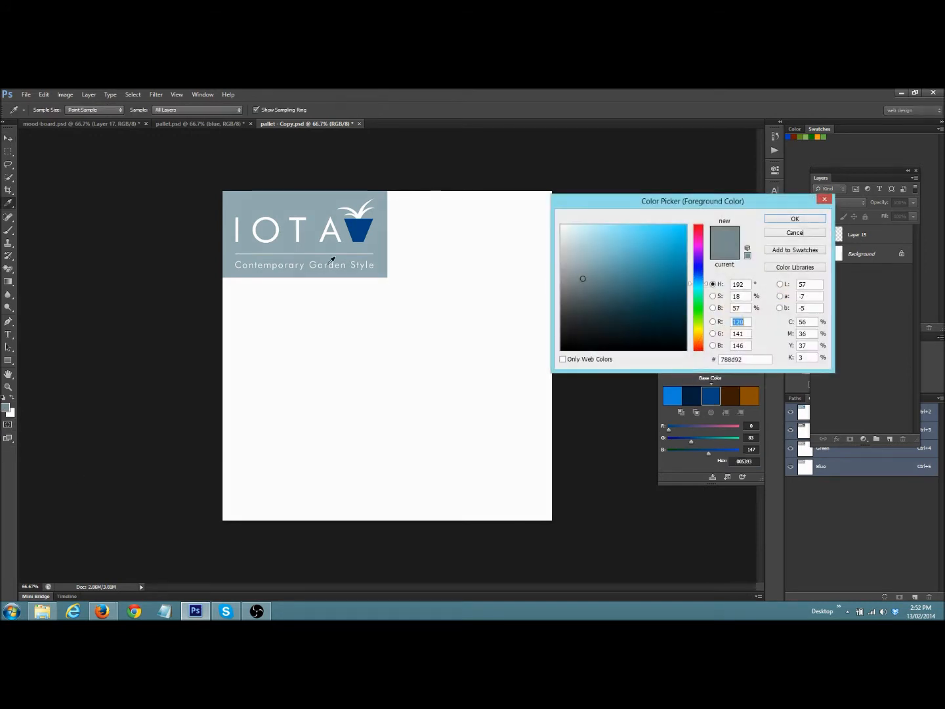
click(359, 227)
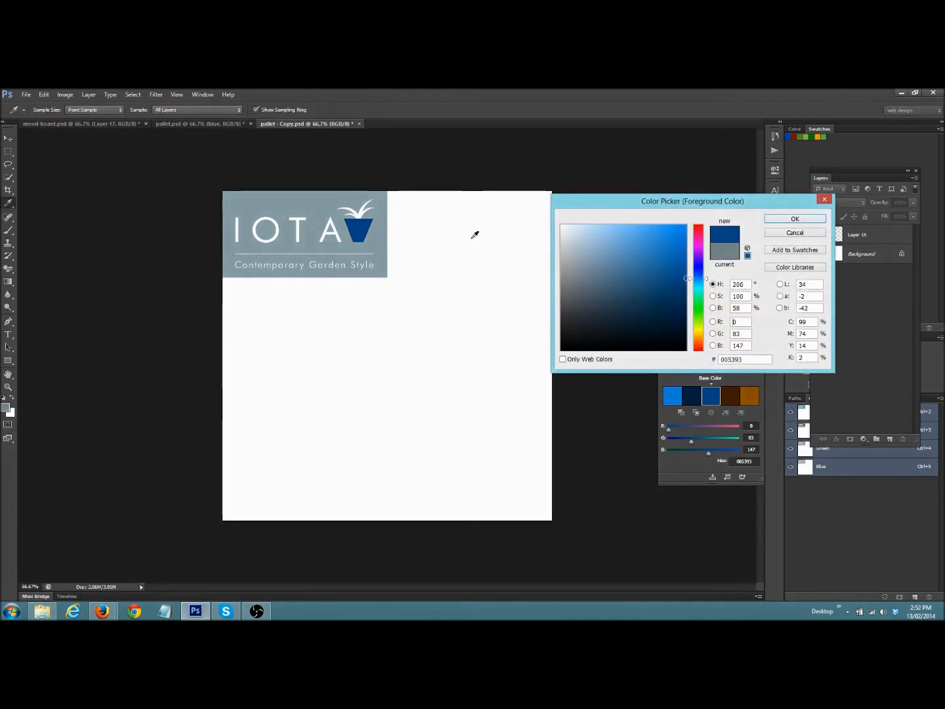
click(367, 227)
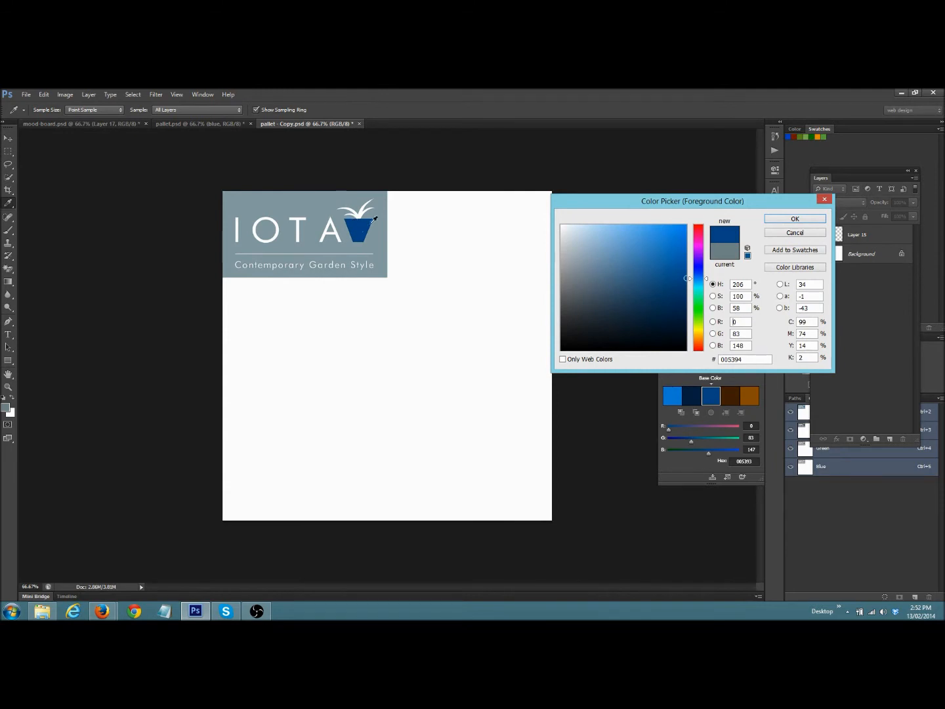
click(785, 231)
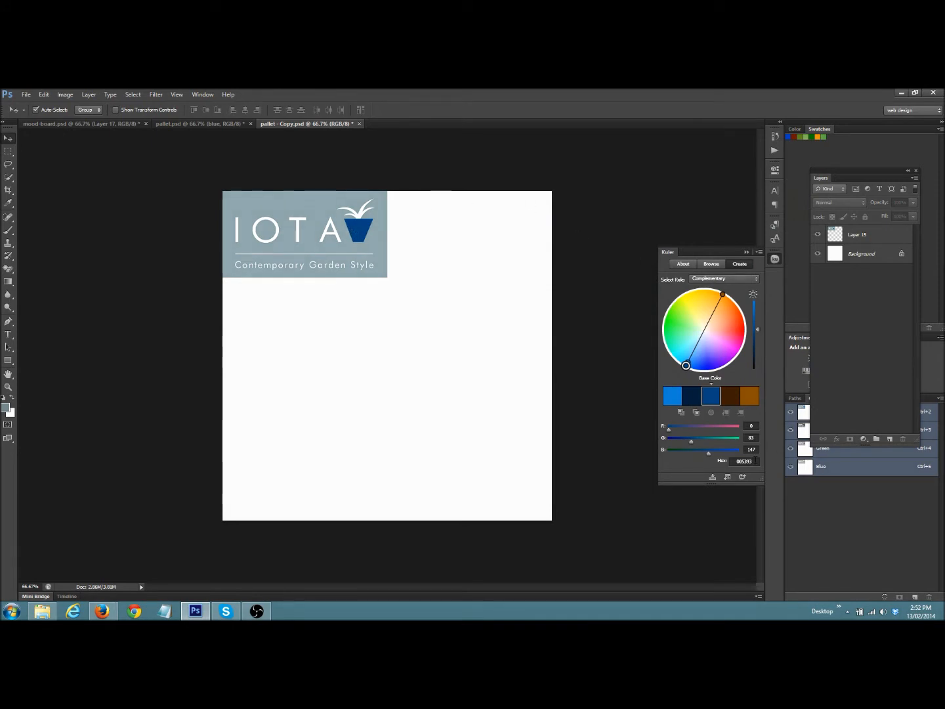
Step: Set the Kuler base colour's hex value to 005293
drag(756, 461, 735, 462)
text(5293)
key(Tab)
Step: Sample the logo's blue pot, 005293, as the foreground colour
click(7, 406)
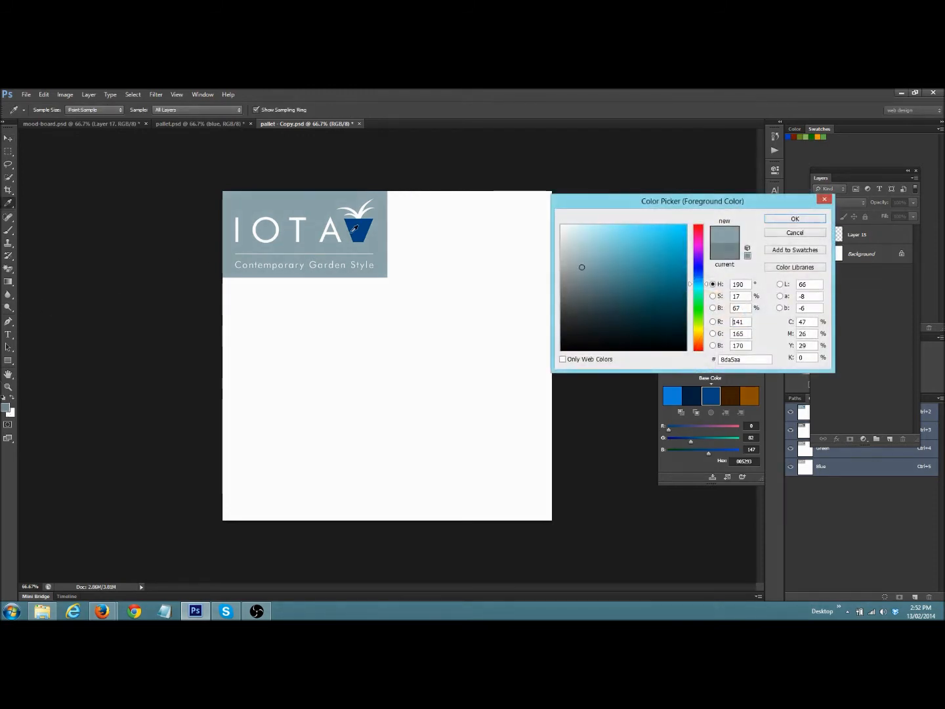
click(357, 226)
click(360, 224)
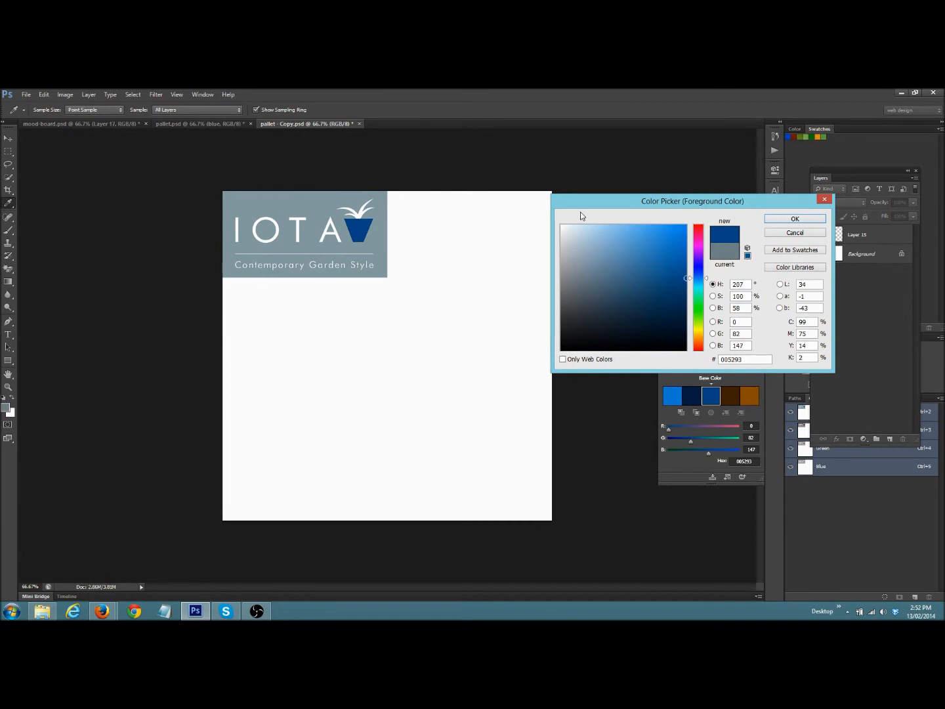
click(796, 219)
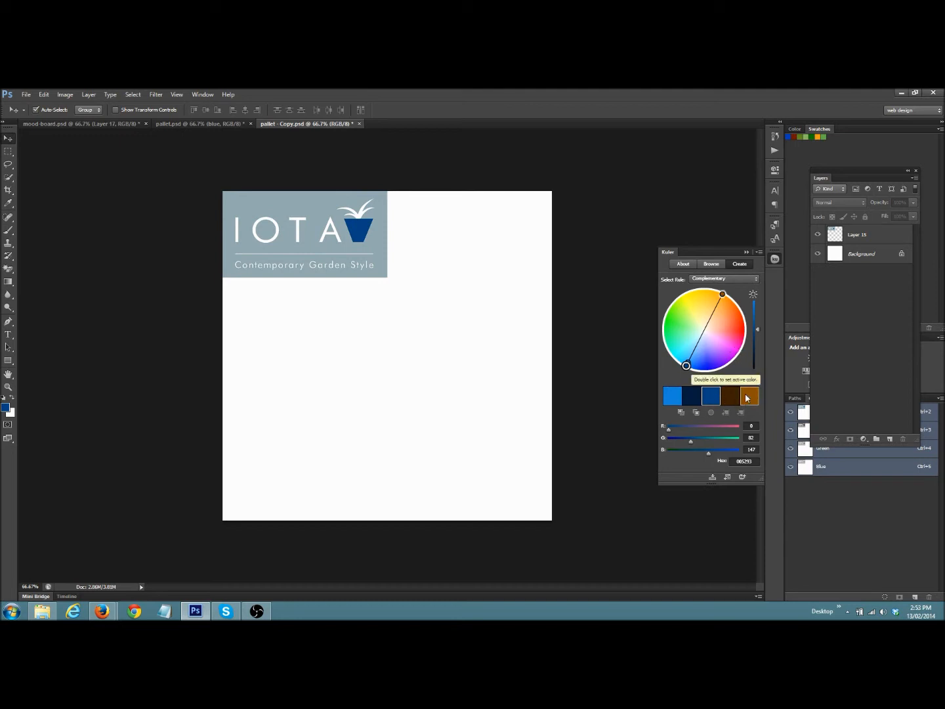
Step: Change the Kuler colour rule to Triad and set the foreground colour to its red, A01410
click(756, 281)
click(722, 314)
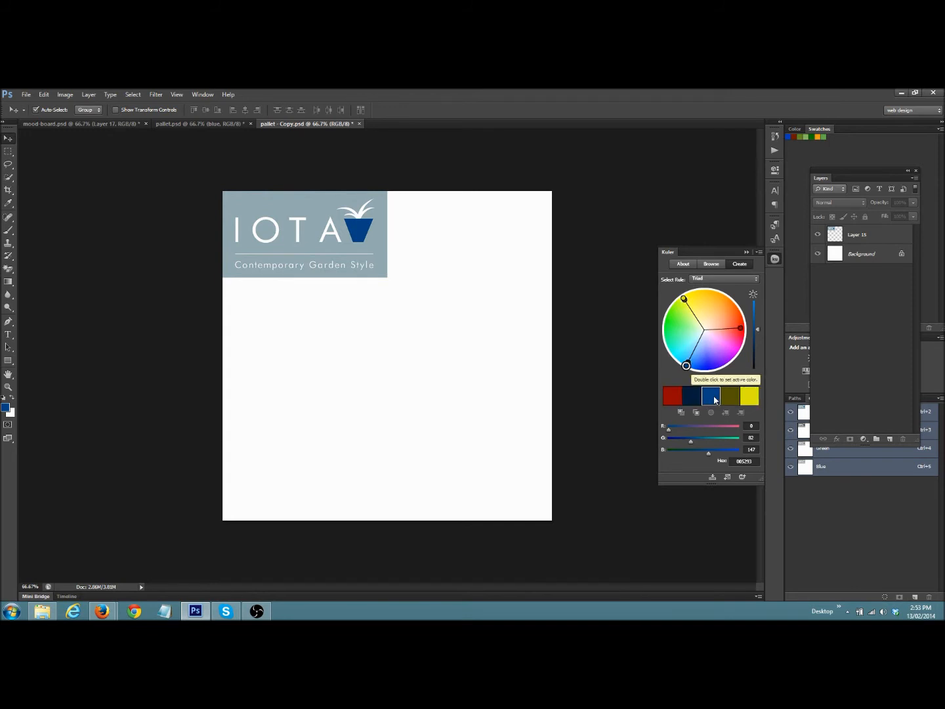
click(672, 397)
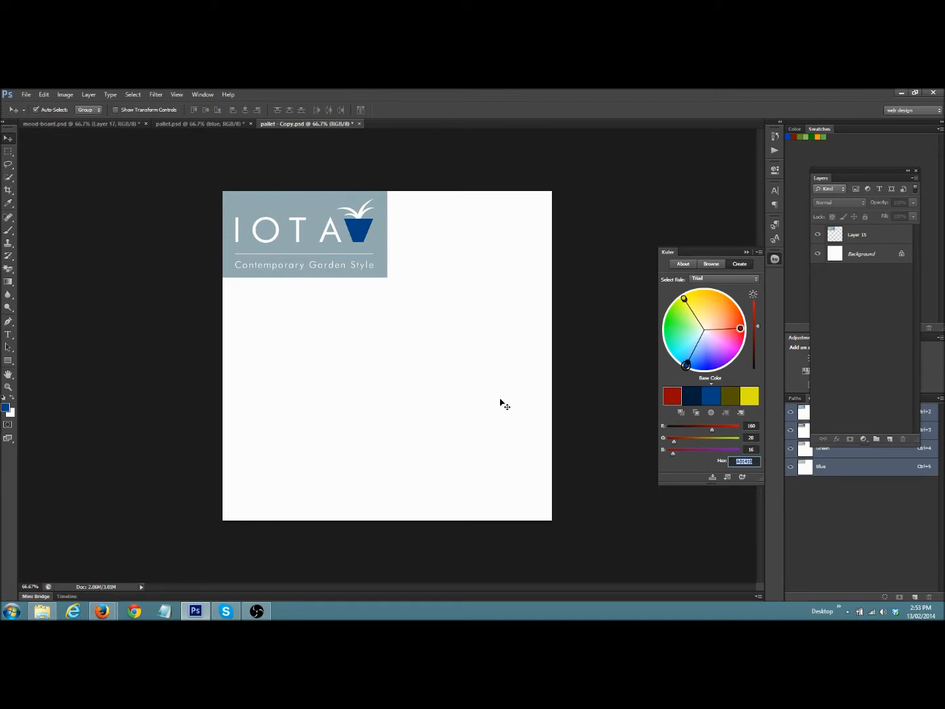
click(6, 408)
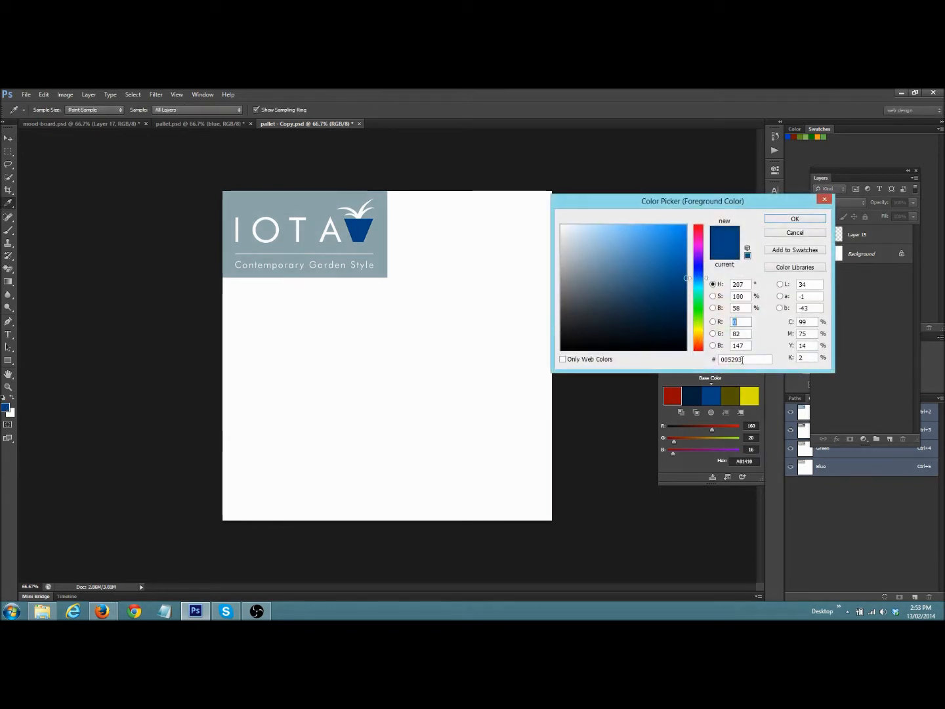
text(a01410)
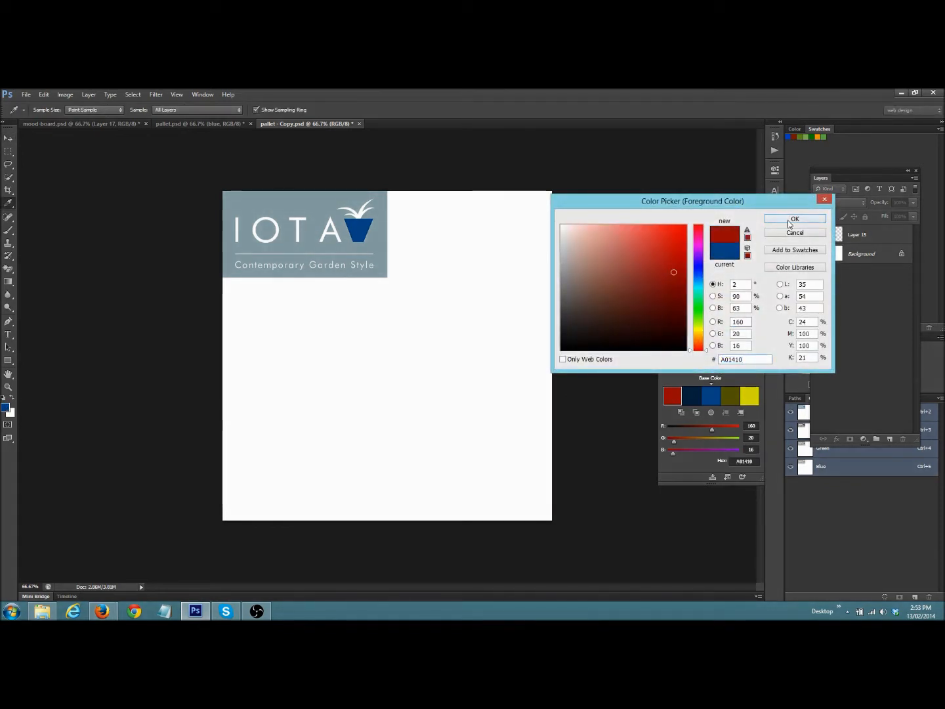
click(795, 218)
Step: Paint a single red dot beside the logo on a new layer with the 145 px Brush
click(12, 230)
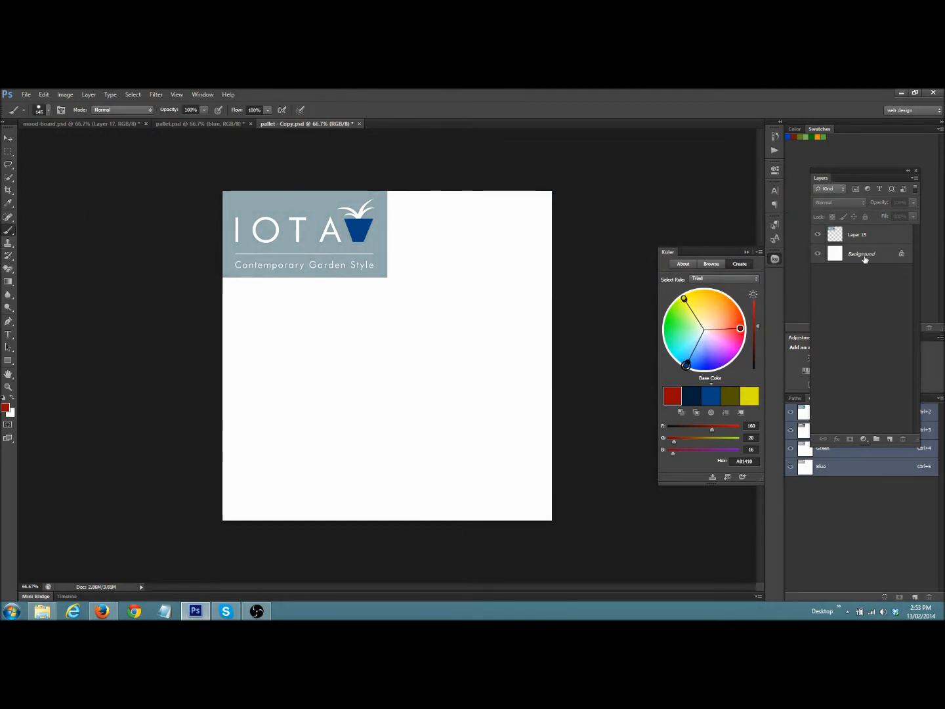
click(890, 439)
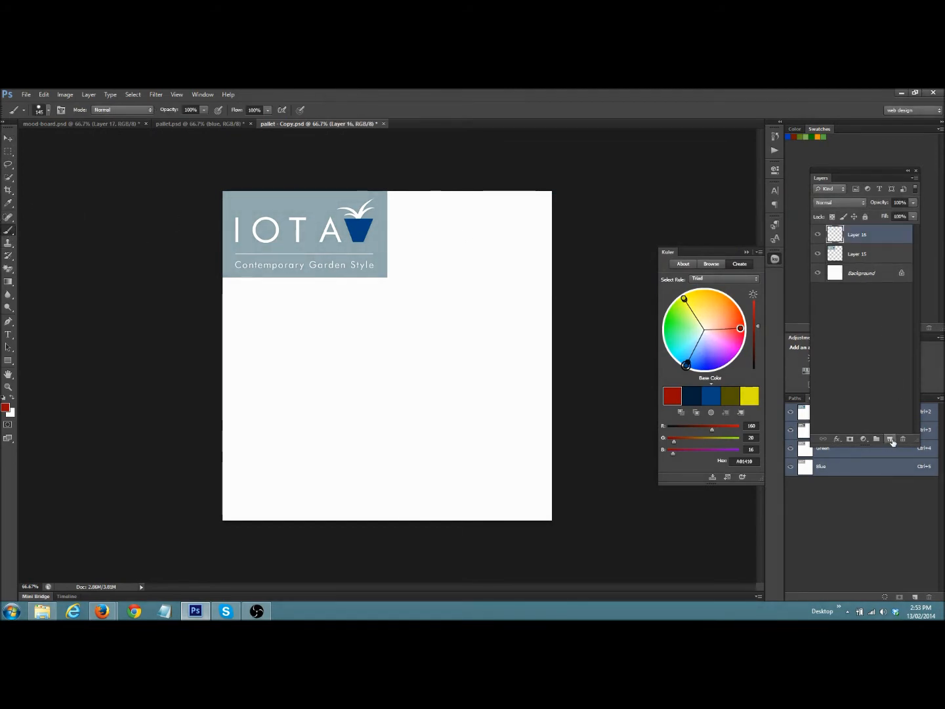
click(438, 228)
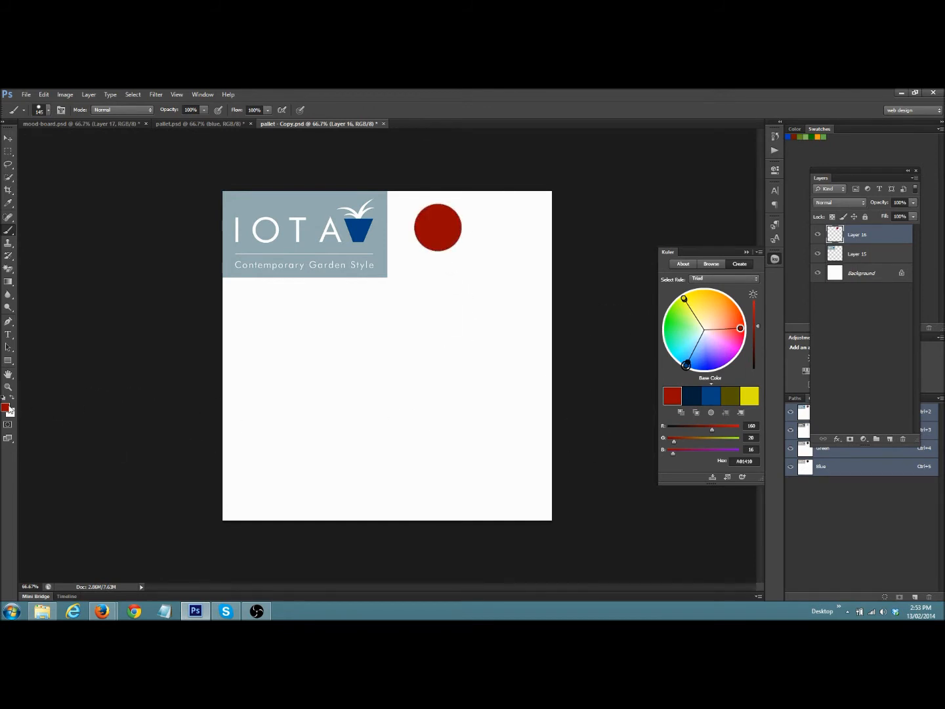
Step: On another new layer, paint a dot beside the red one in the logo pot's blue, sampled as 005394
click(890, 439)
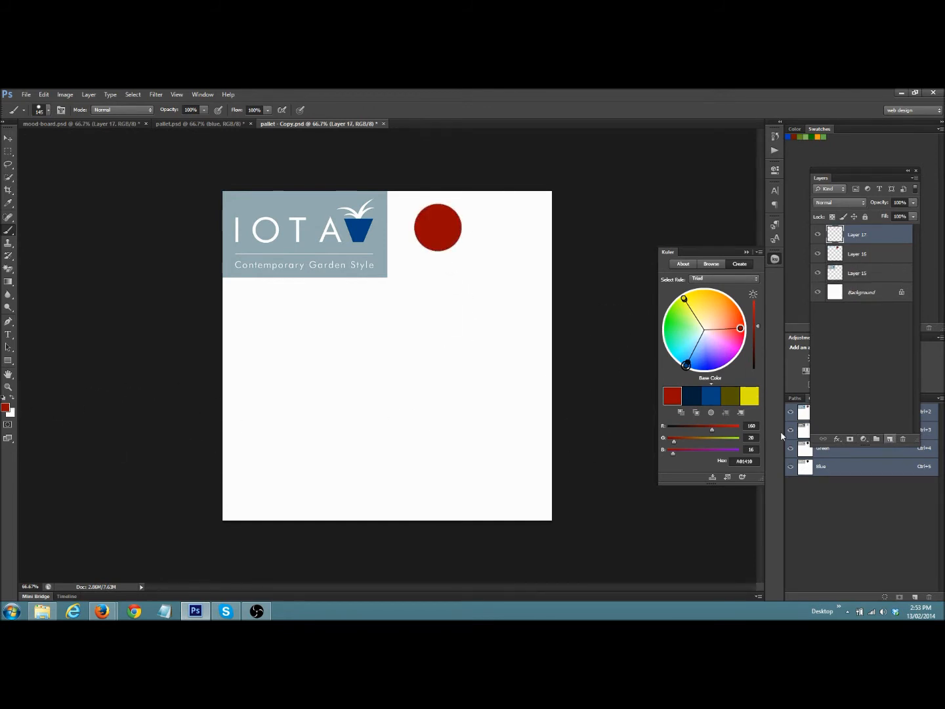
click(6, 408)
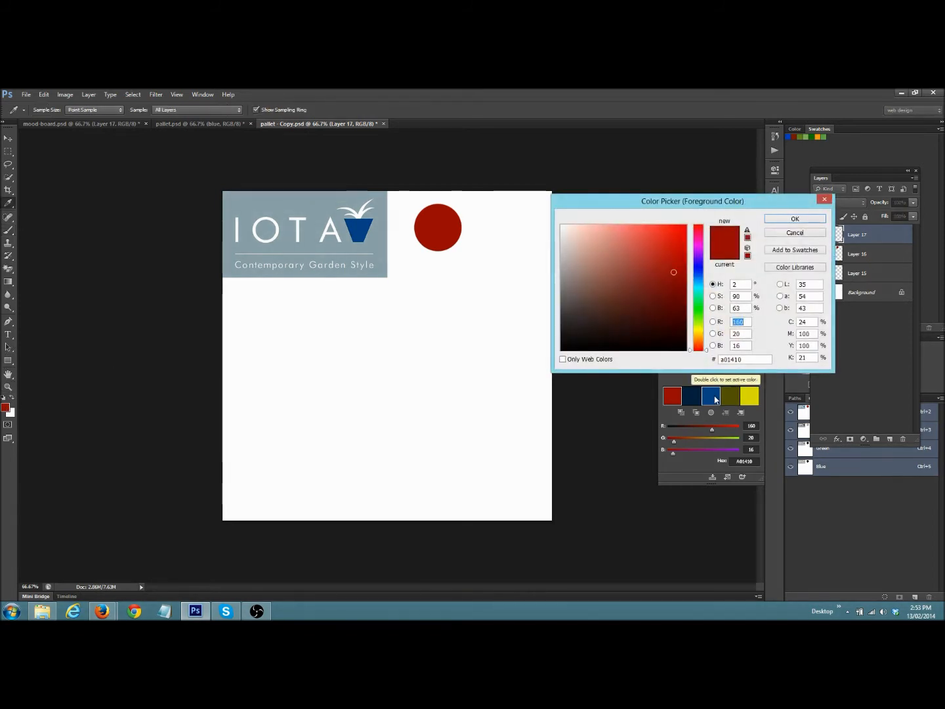
click(794, 233)
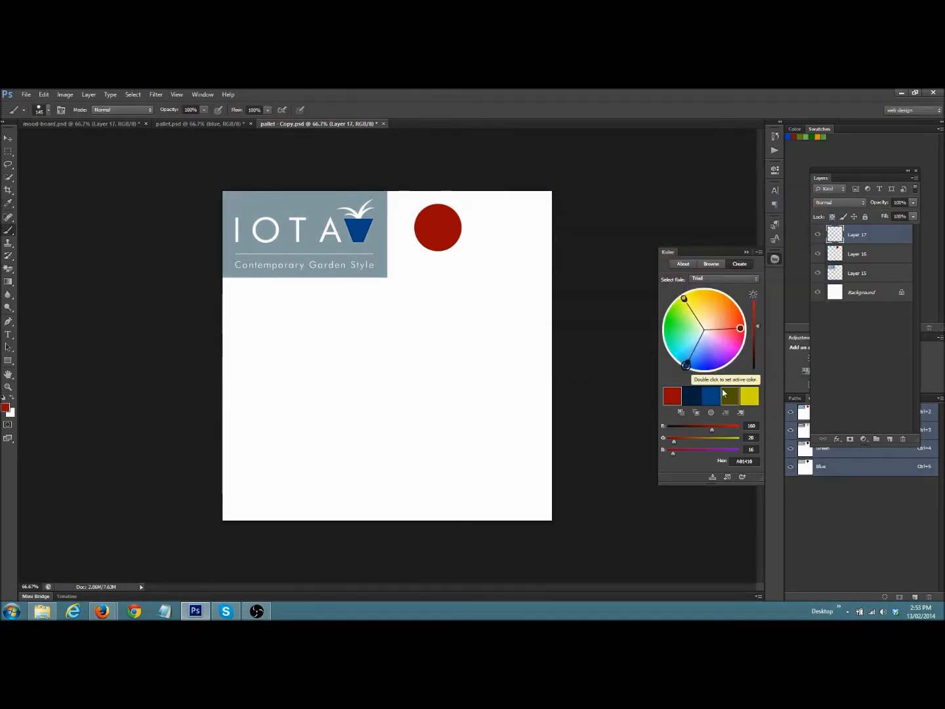
click(5, 408)
click(362, 230)
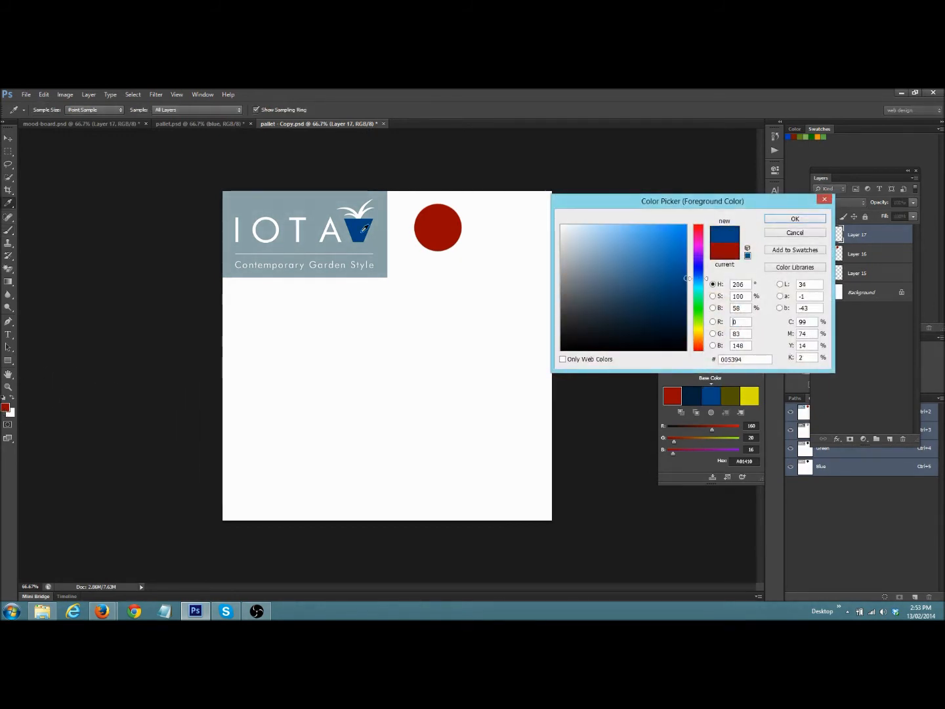
click(792, 219)
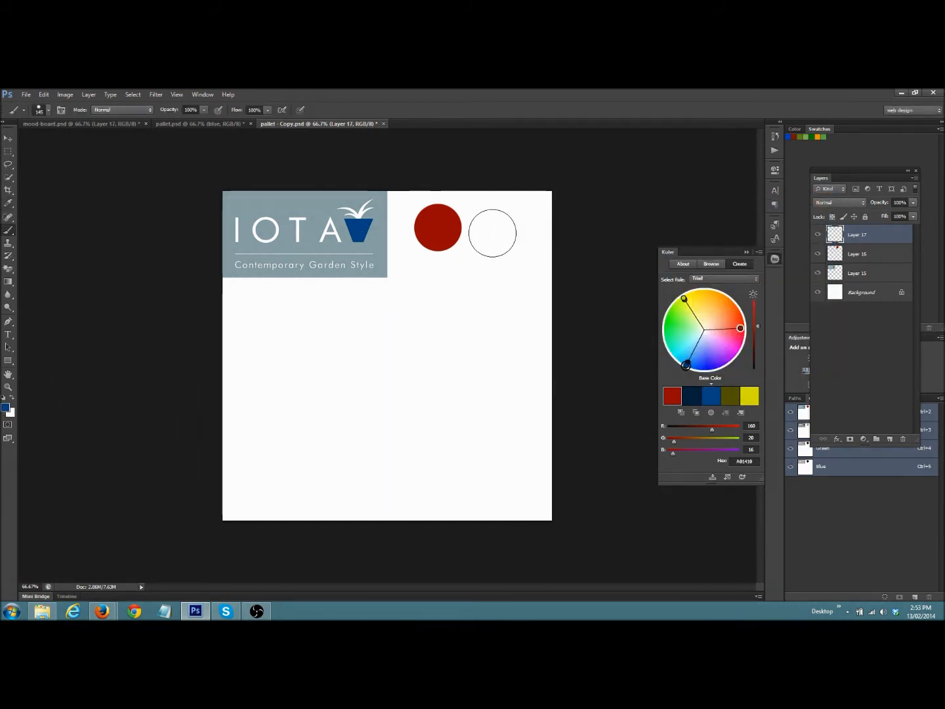
click(492, 233)
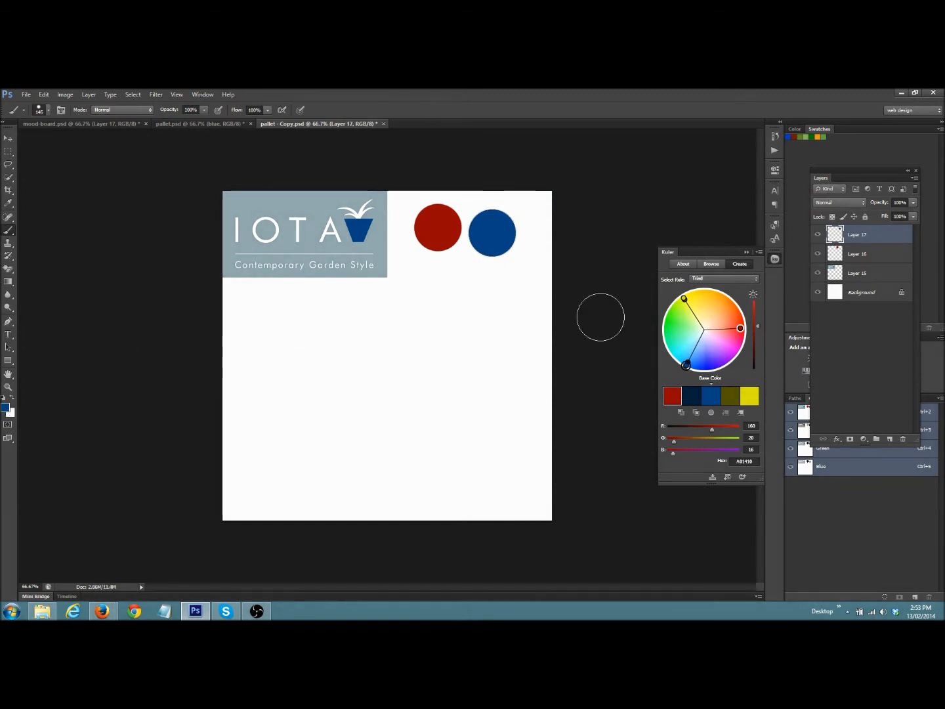
Step: On a new layer, paint a dot below the red and blue ones in the logo background's grey-blue, sampled as 8da5aa
click(890, 438)
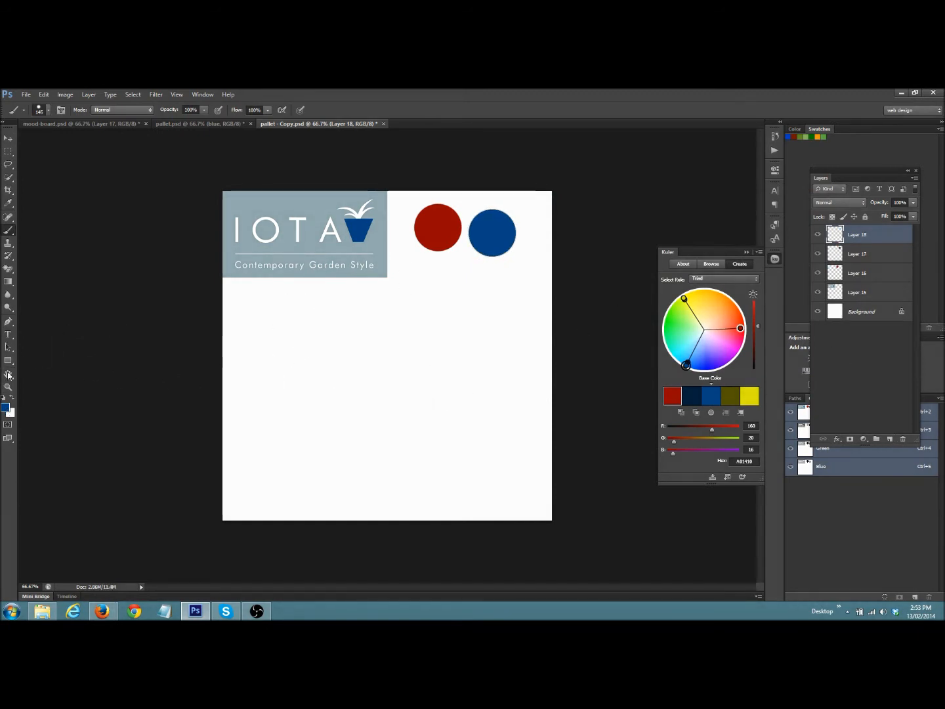
click(5, 407)
click(321, 212)
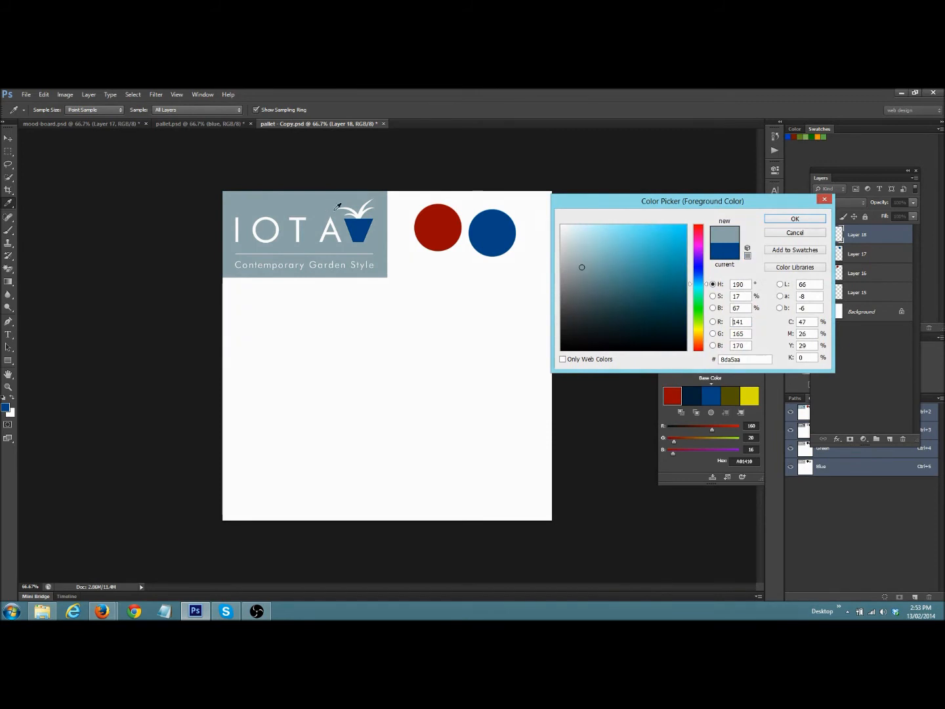
click(802, 219)
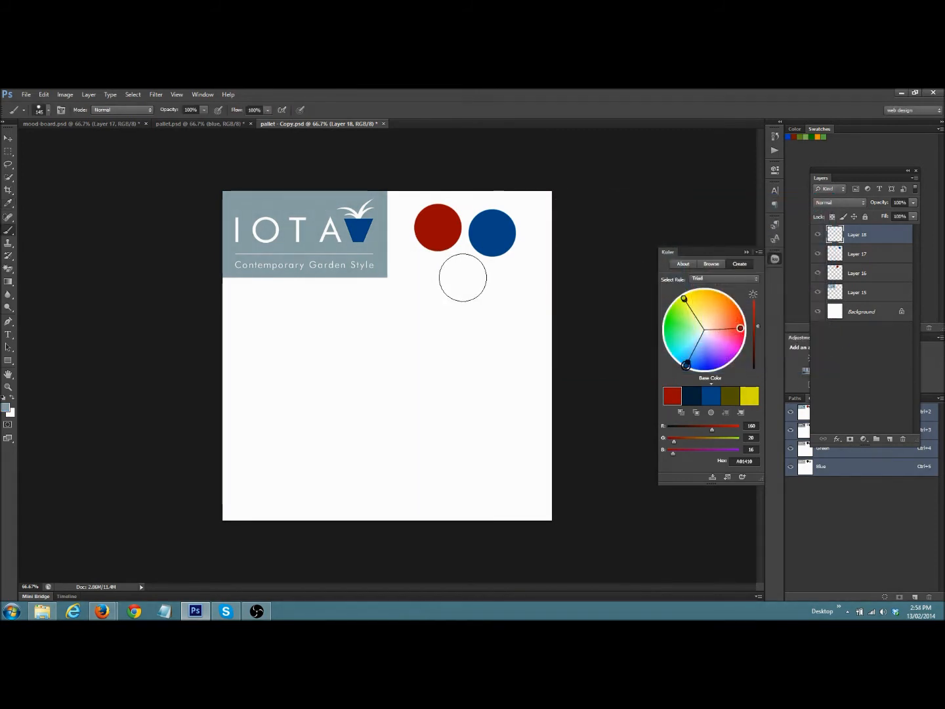
click(463, 277)
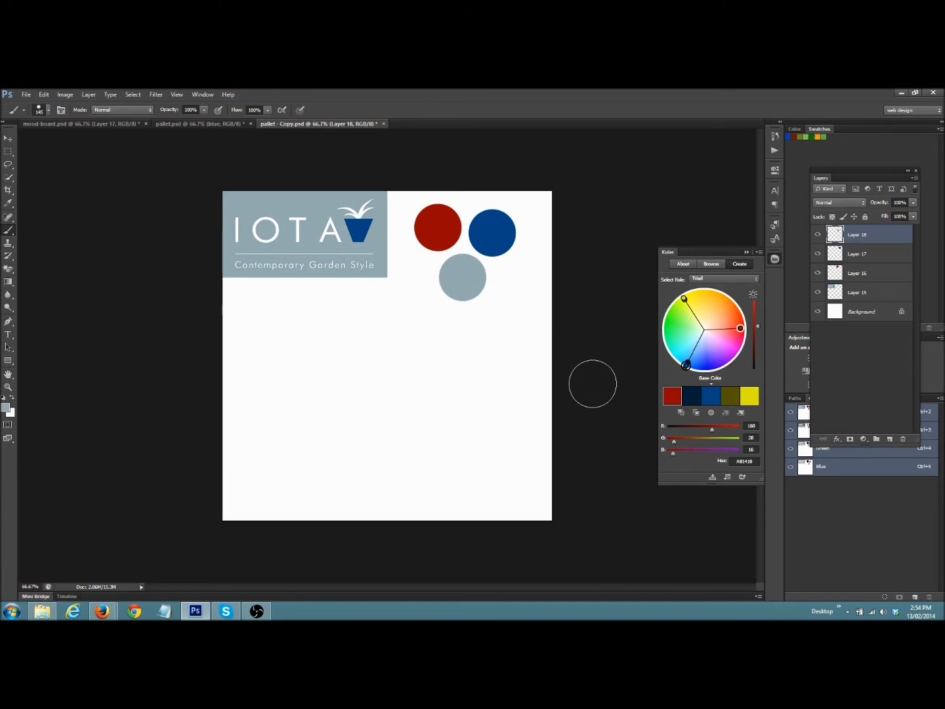
Step: Move the grey-blue and blue dots so that all three dots overlap in a tight cluster
click(8, 138)
drag(467, 283, 465, 266)
click(499, 238)
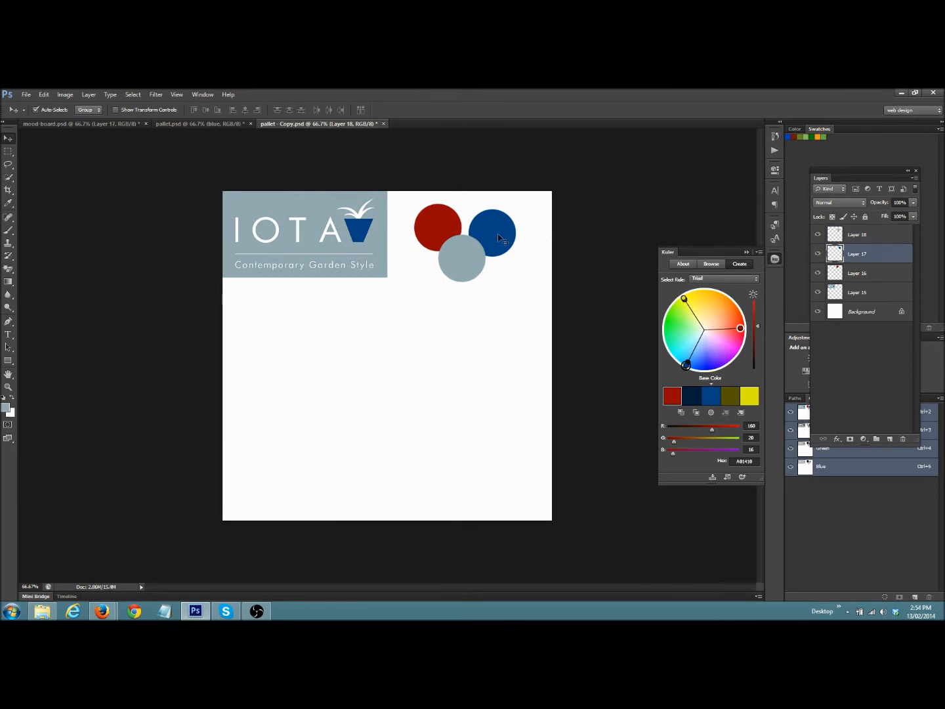
drag(500, 233, 486, 229)
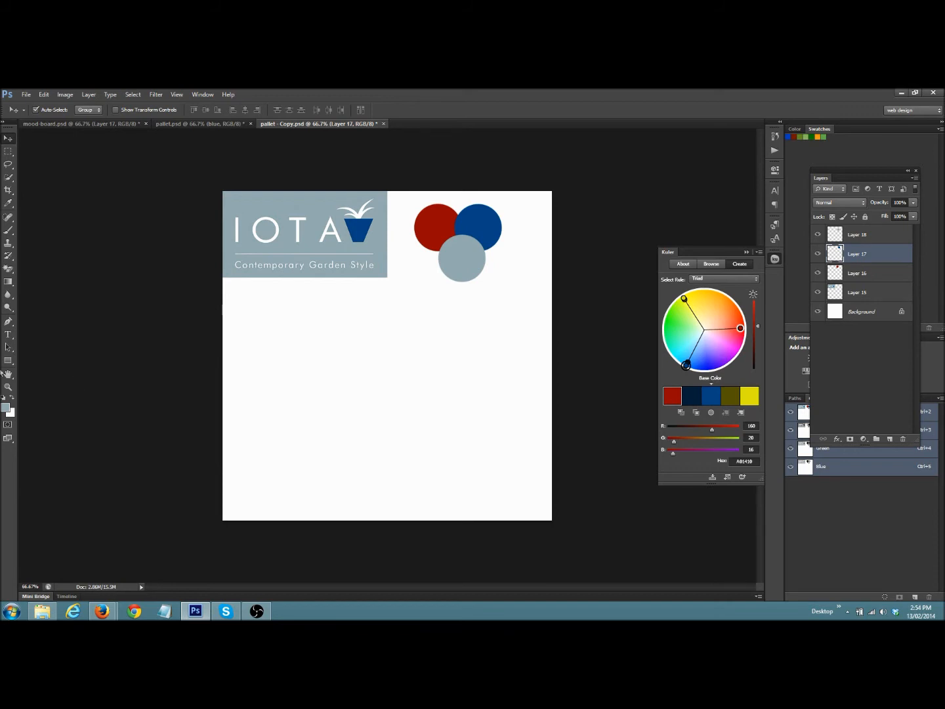
Step: Draw a grey-blue rectangle about 185 × 55 px near the canvas centre and stack a duplicate directly above it
click(6, 363)
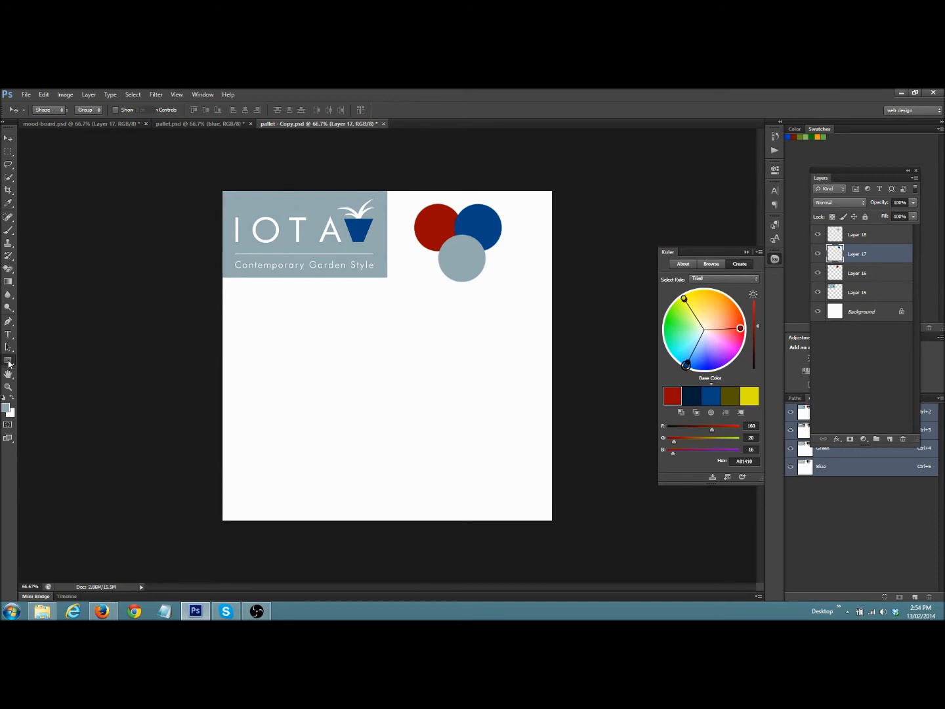
drag(365, 361, 424, 380)
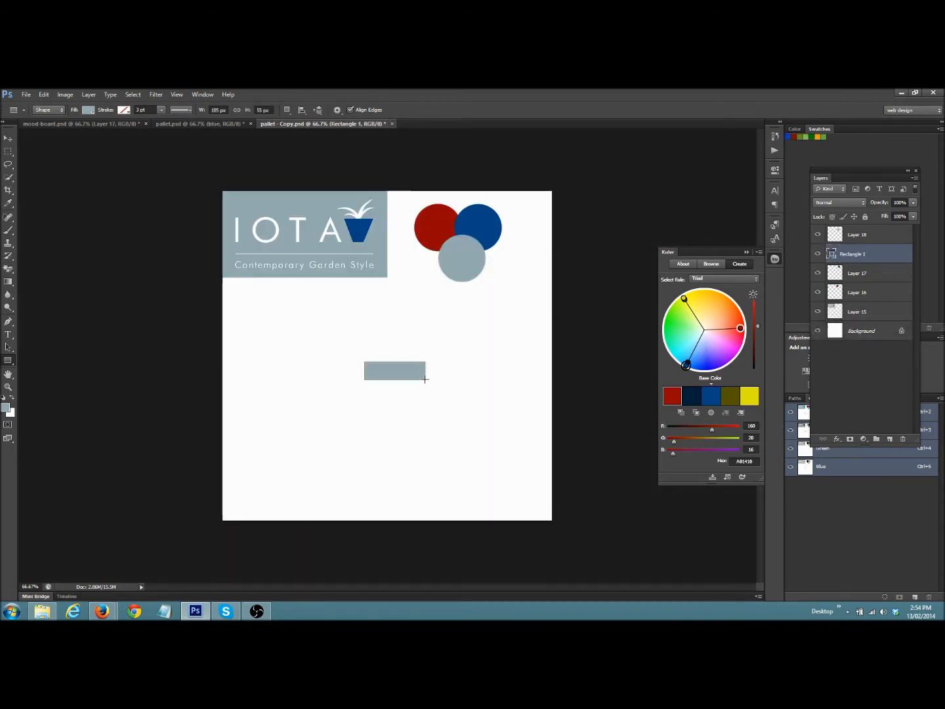
right_click(872, 254)
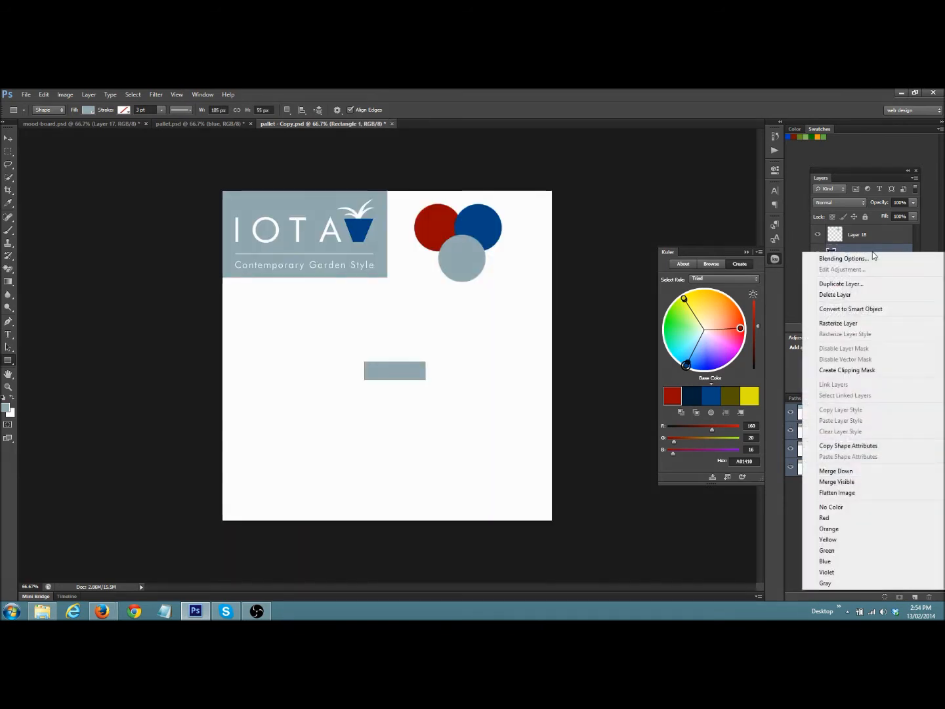
click(856, 284)
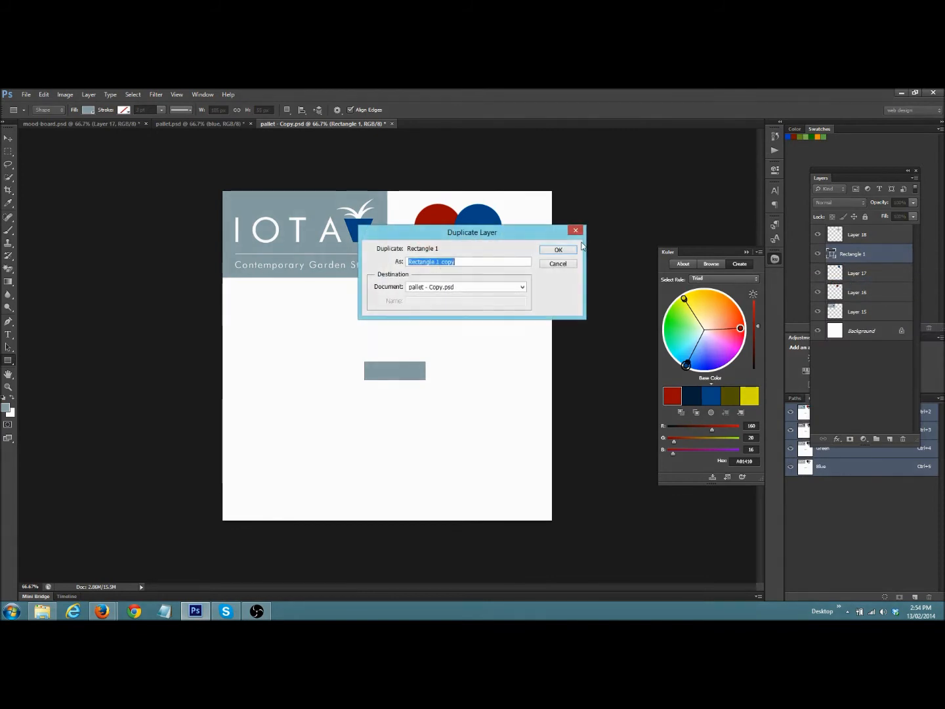
click(559, 250)
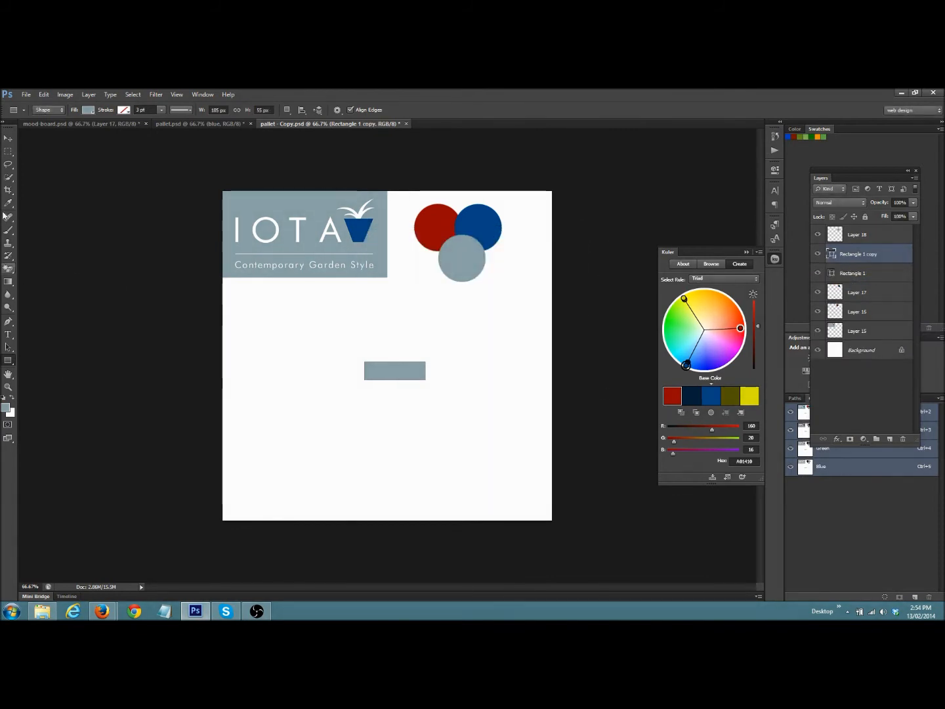
click(8, 138)
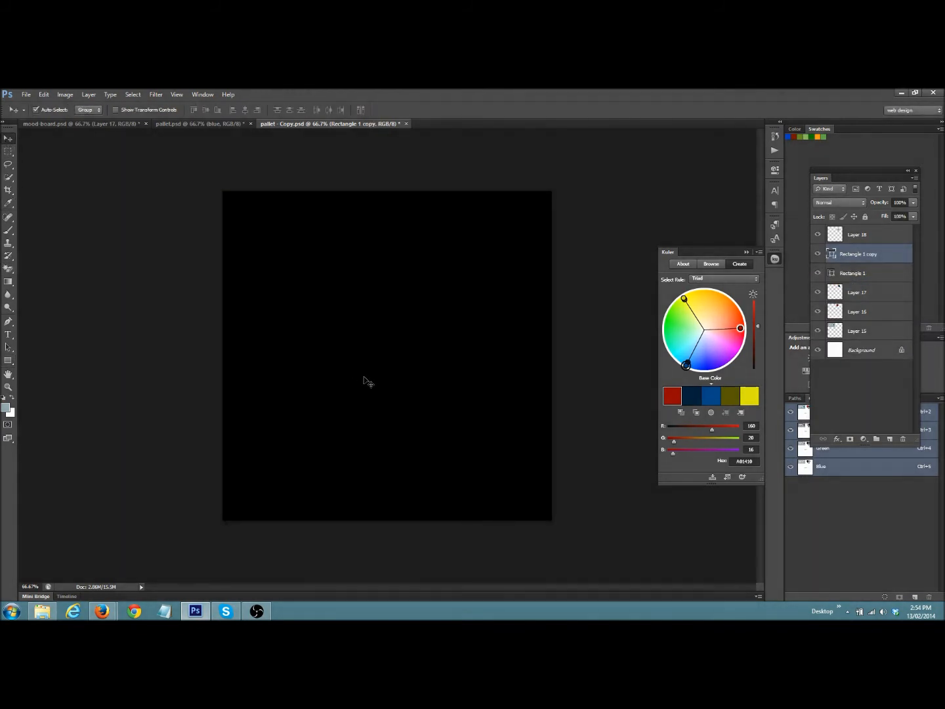
drag(384, 377, 382, 360)
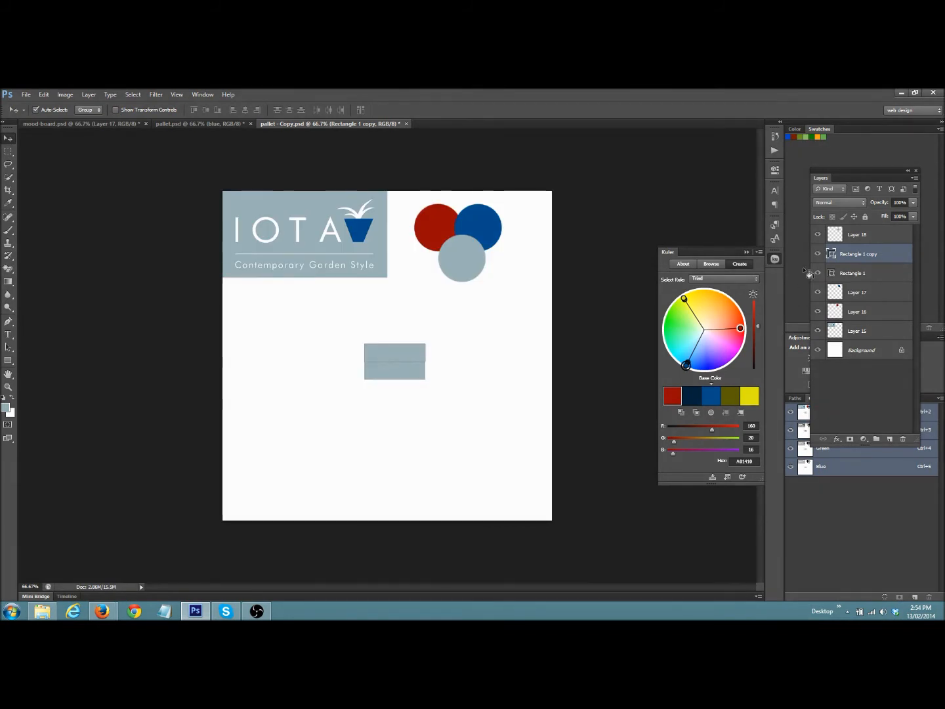
Step: Recolour the upper rectangle to the darker grey-blue 798d91
double_click(835, 255)
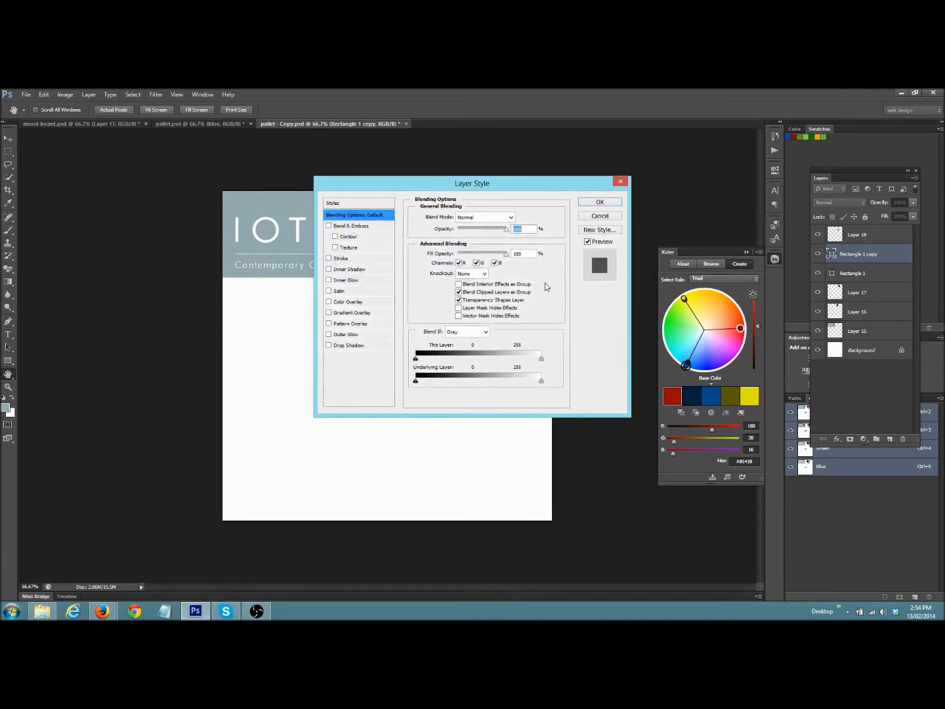
key(Escape)
double_click(832, 254)
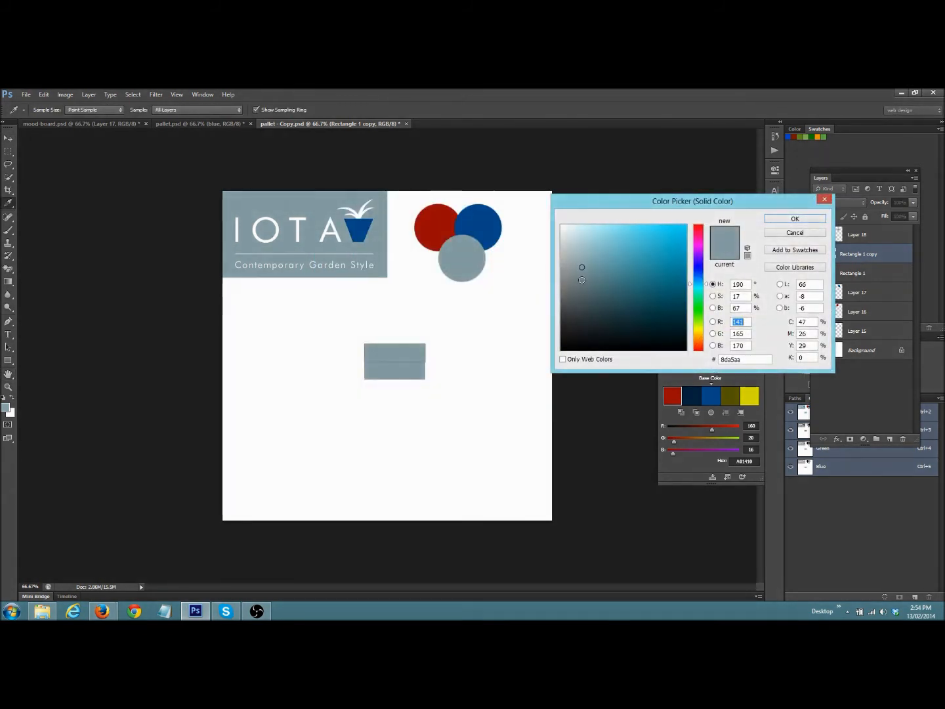
click(581, 279)
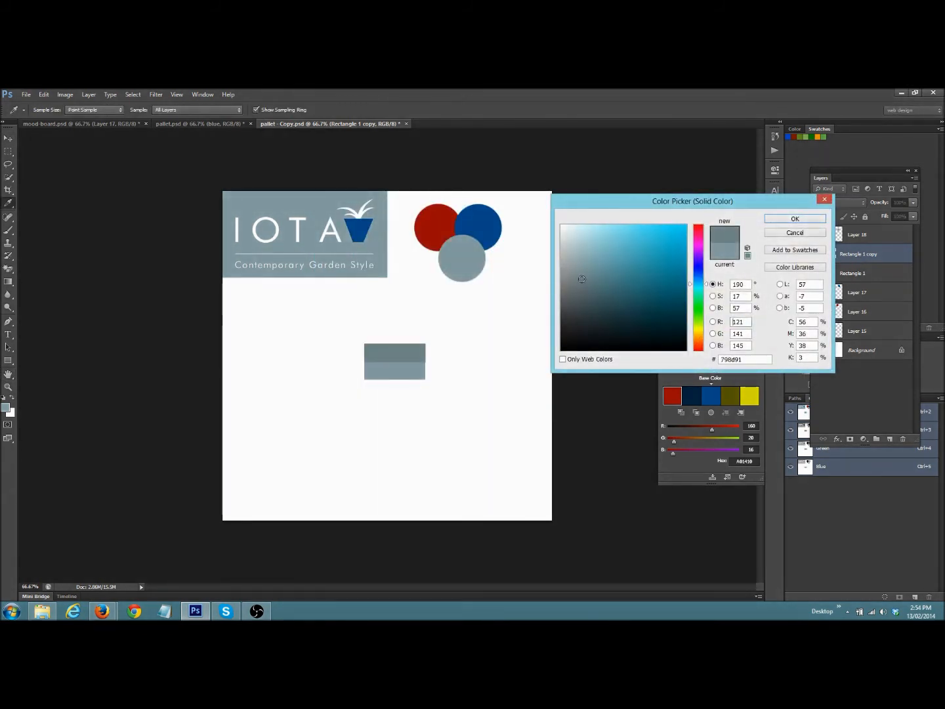
click(793, 219)
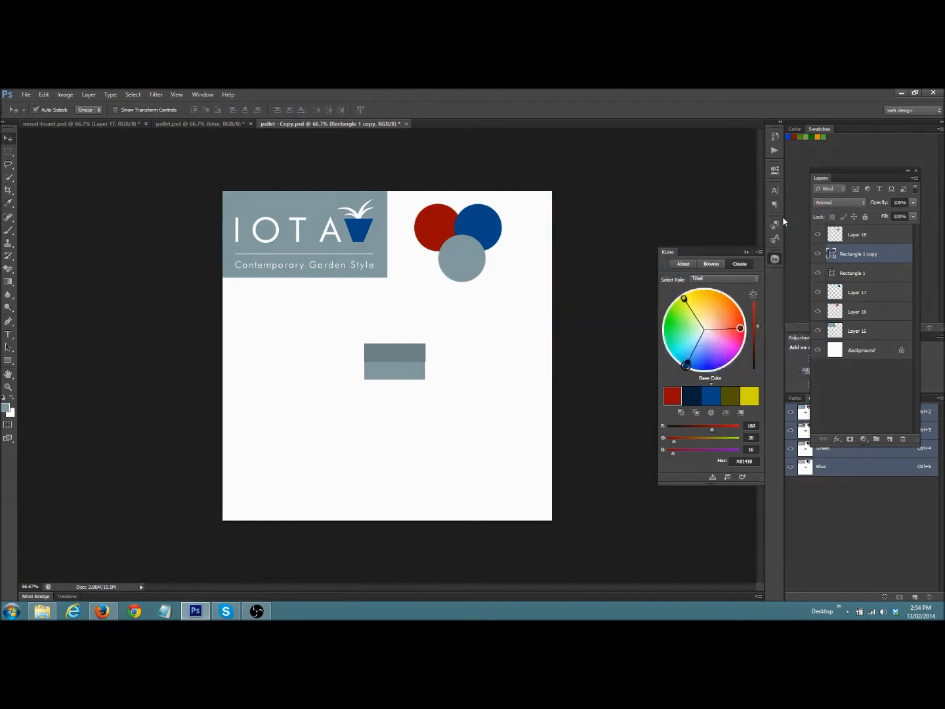
Step: Duplicate the original Rectangle 1 layer and place the copy directly below it in the stack of swatches
click(854, 275)
right_click(854, 275)
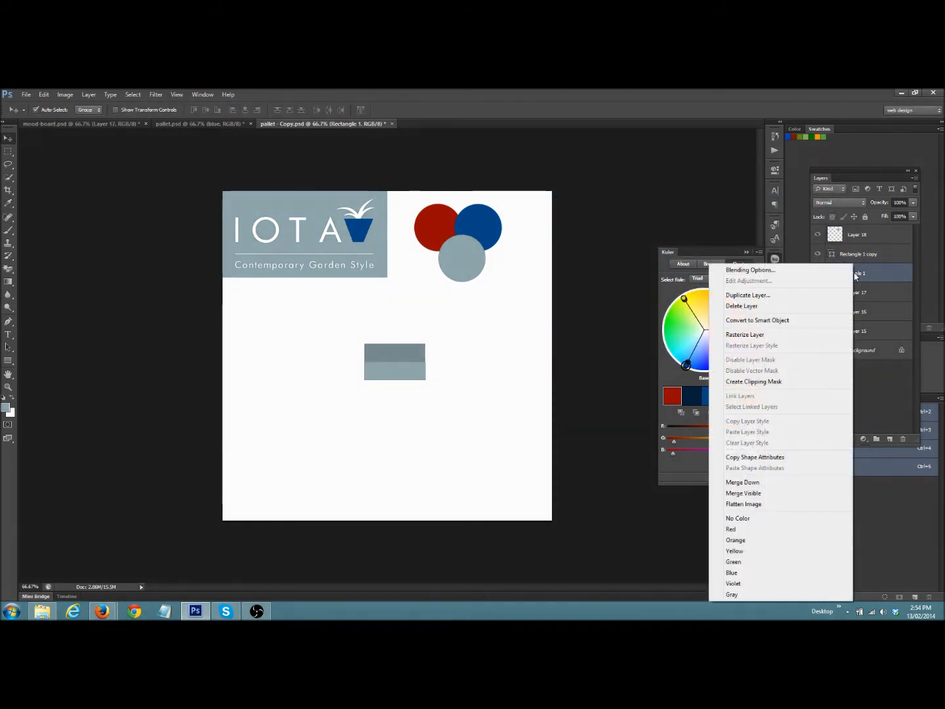
click(779, 295)
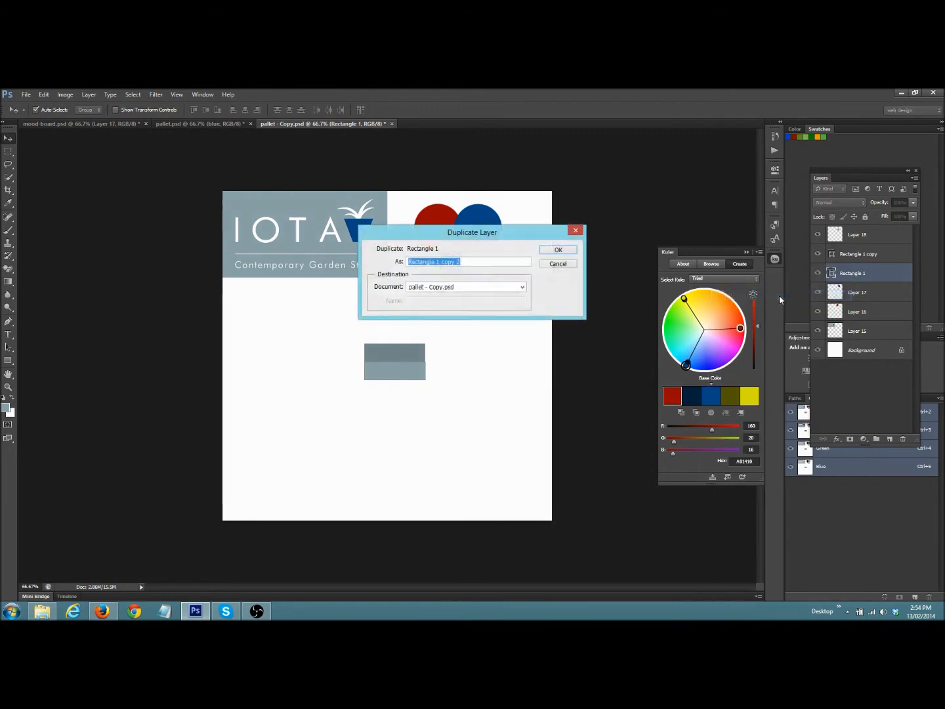
click(557, 249)
drag(387, 375, 388, 387)
drag(389, 390, 390, 391)
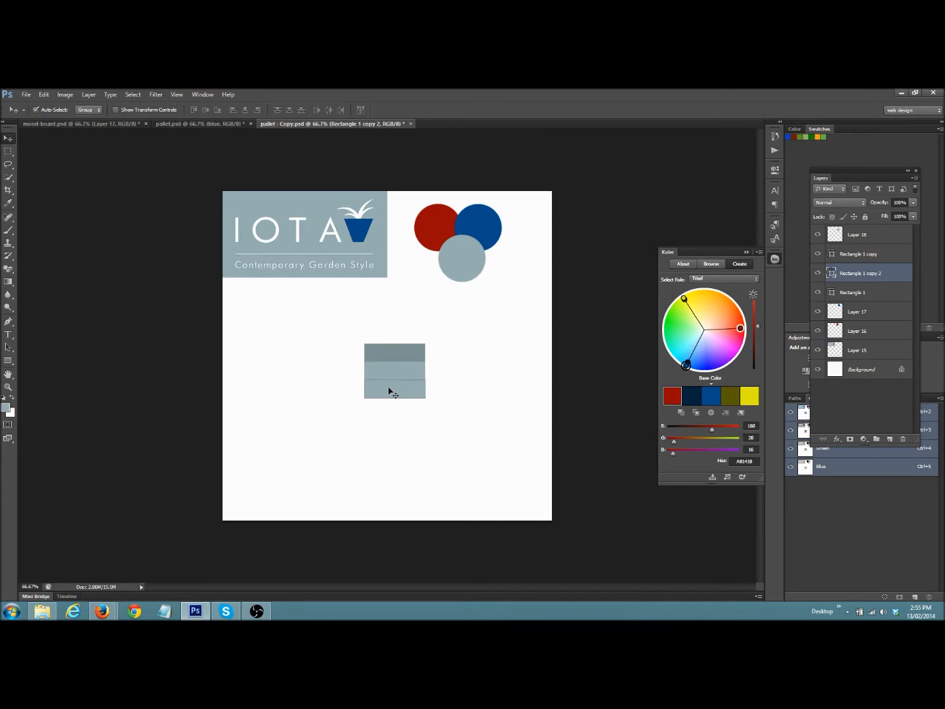
Step: Recolour the lowest rectangle to the lighter grey-blue a4bfc5
double_click(831, 273)
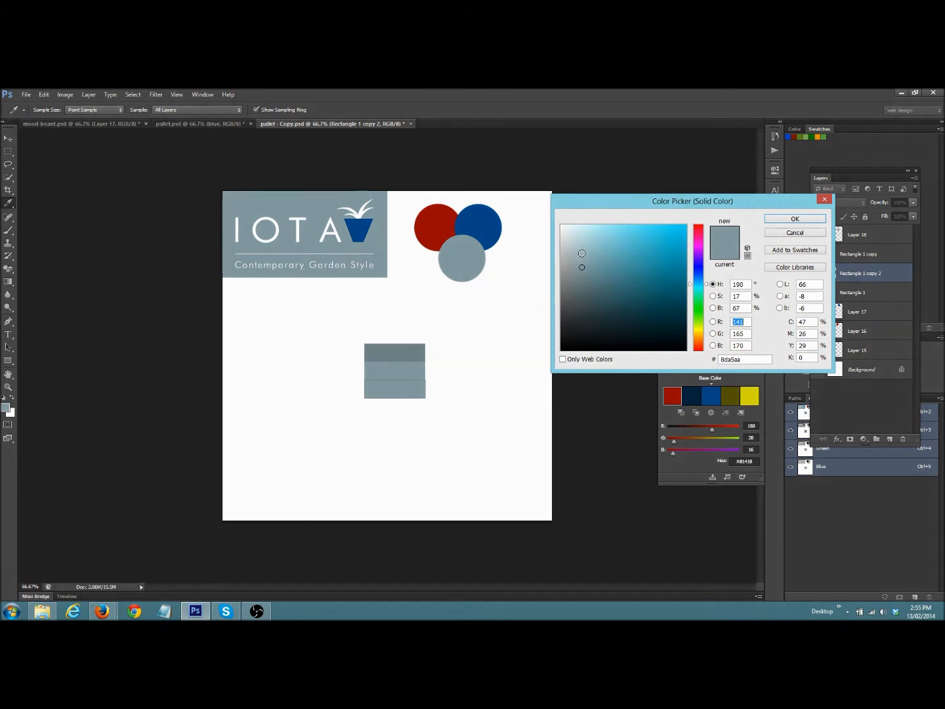
click(581, 253)
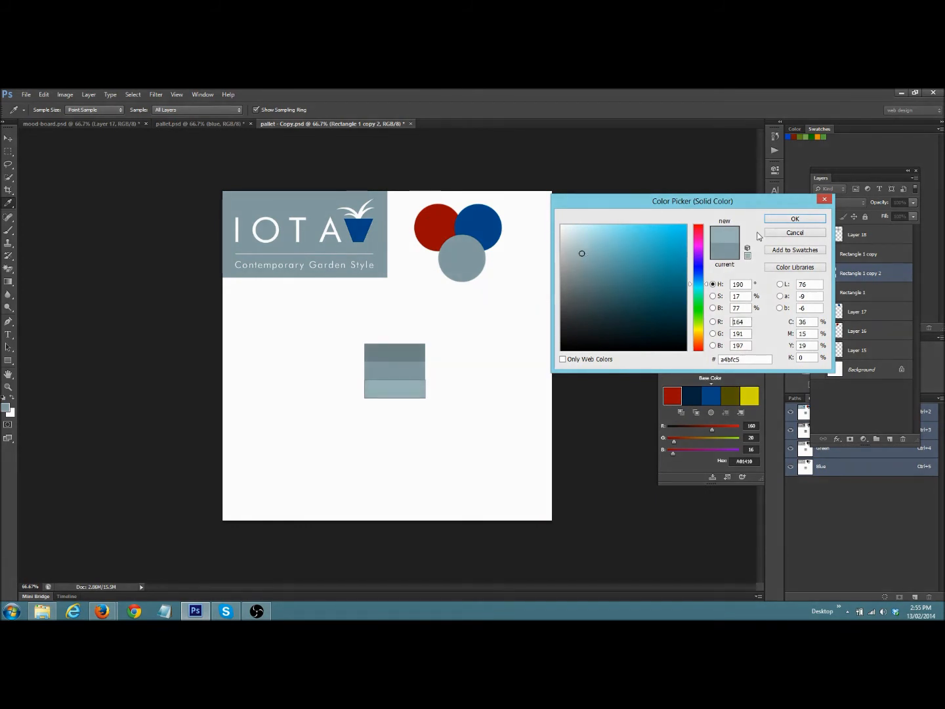
click(780, 220)
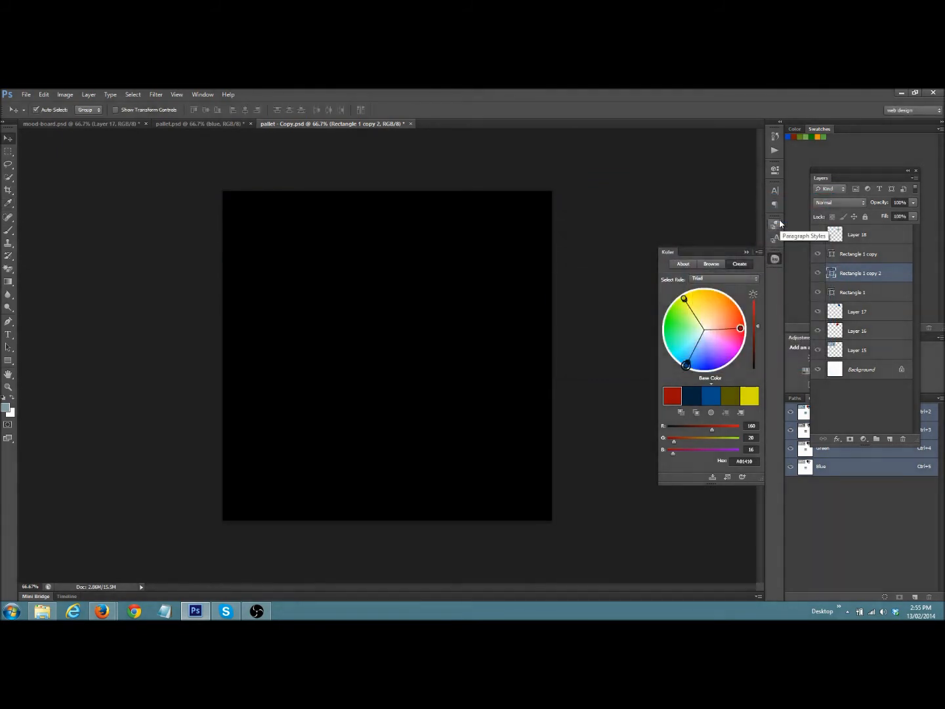
Step: Create a layer group and put all three rectangle layers into it
click(876, 439)
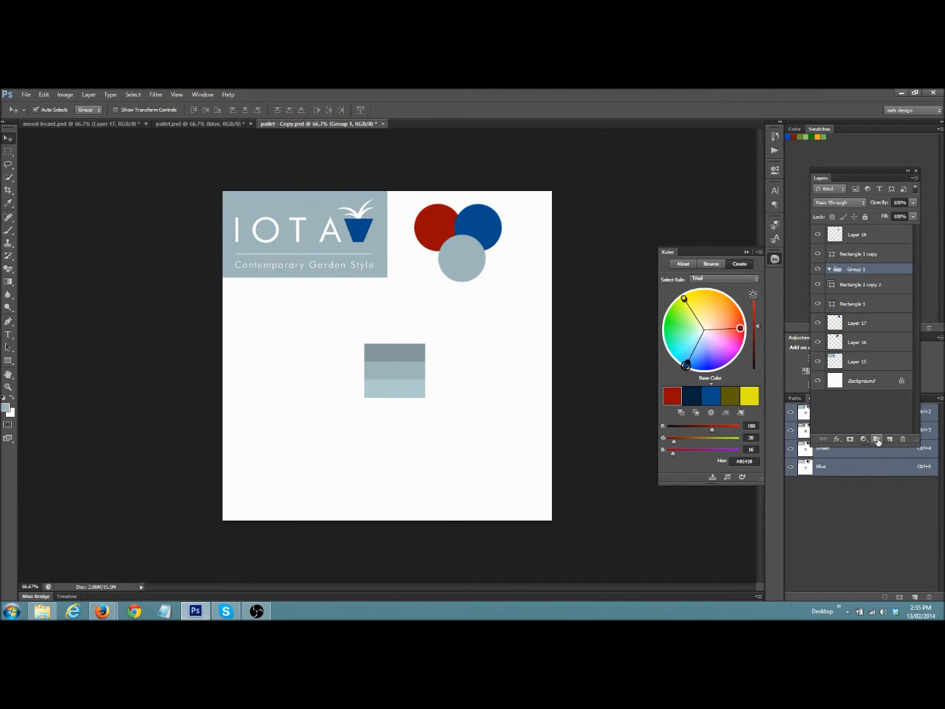
mouse_move(861, 255)
mouse_down()
mouse_move(863, 277)
mouse_move(866, 260)
mouse_up()
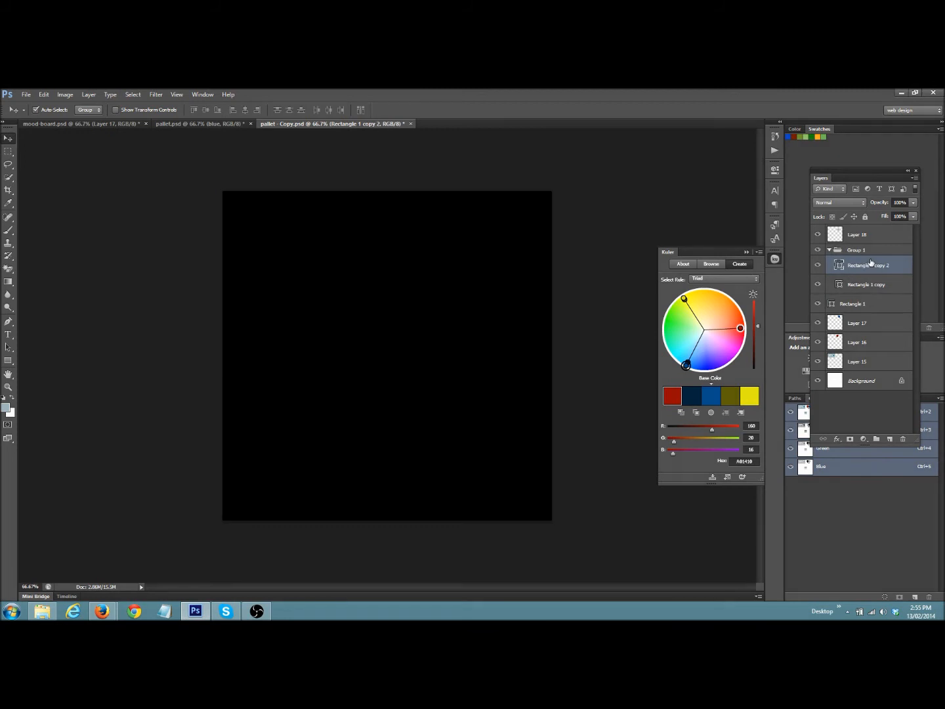
click(831, 252)
click(855, 251)
click(830, 251)
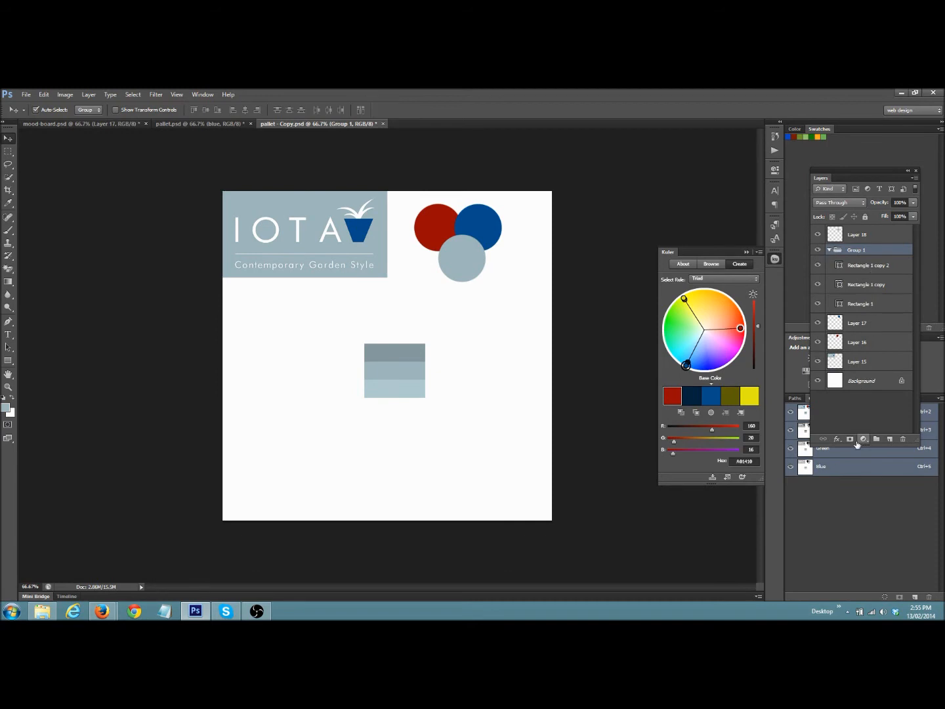
Step: Duplicate the rectangle group and move the copy to the left of the original swatches, leaving a narrow gap
right_click(845, 248)
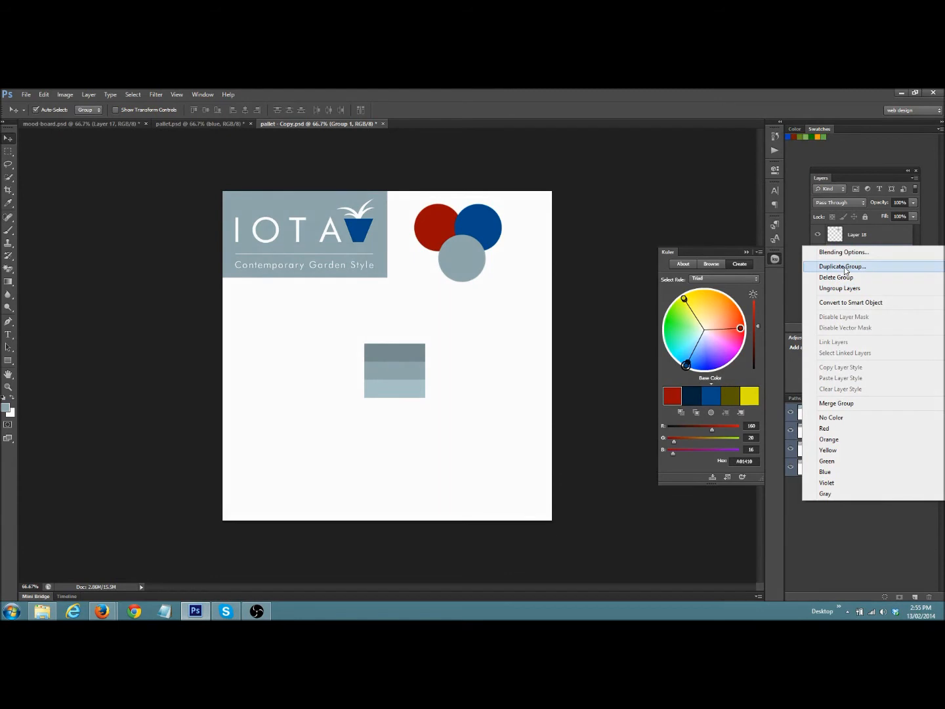
click(845, 266)
click(558, 250)
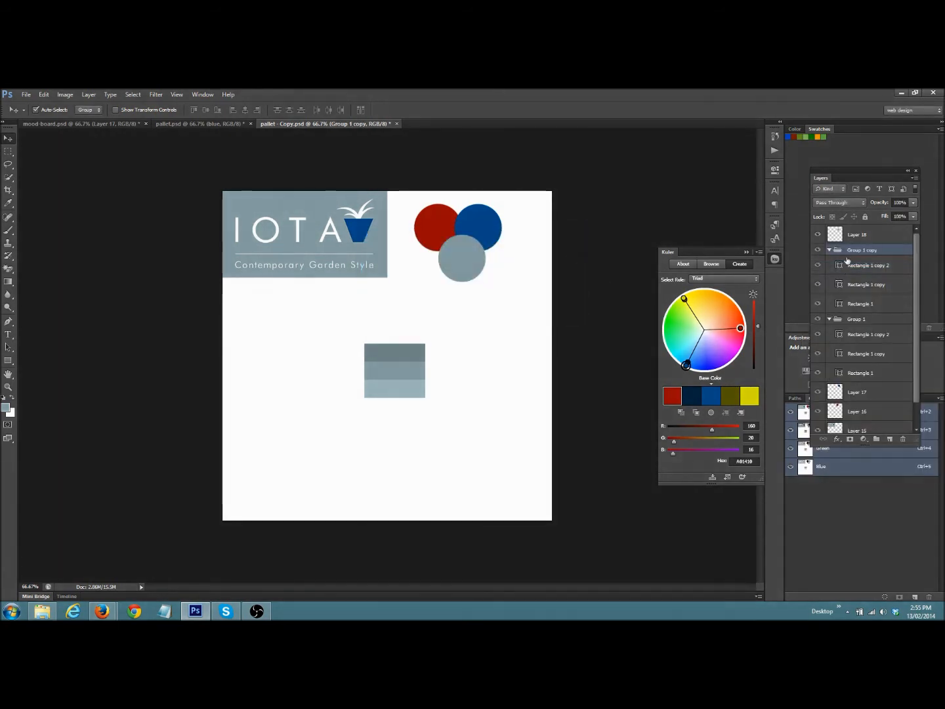
click(840, 322)
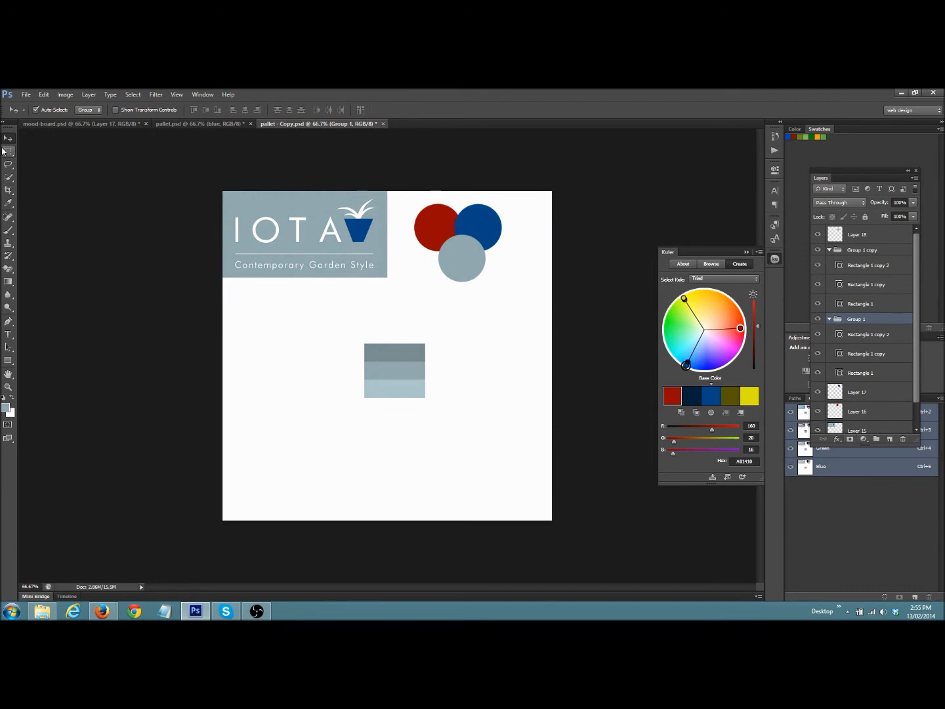
drag(382, 364, 316, 368)
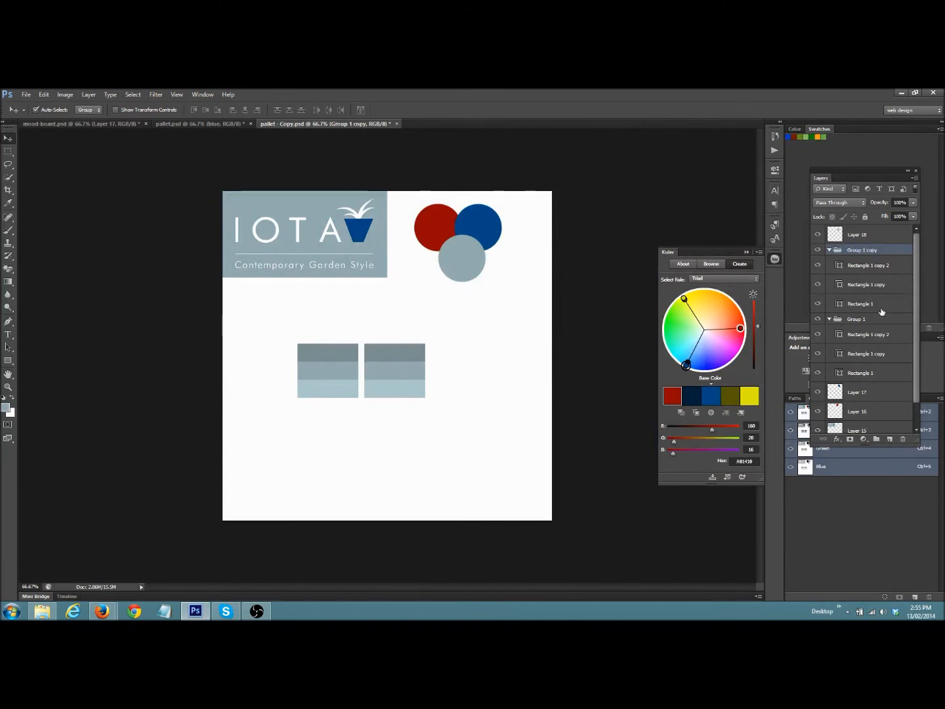
Step: Add a Hue/Saturation adjustment layer inside Group 1 copy and raise its saturation moderately
click(863, 439)
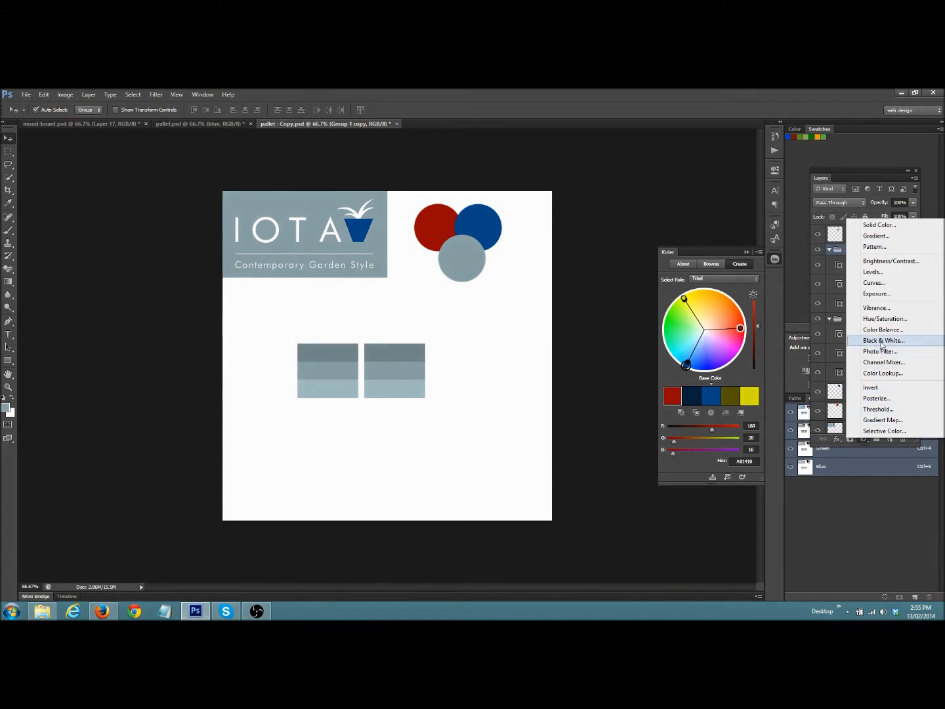
click(885, 318)
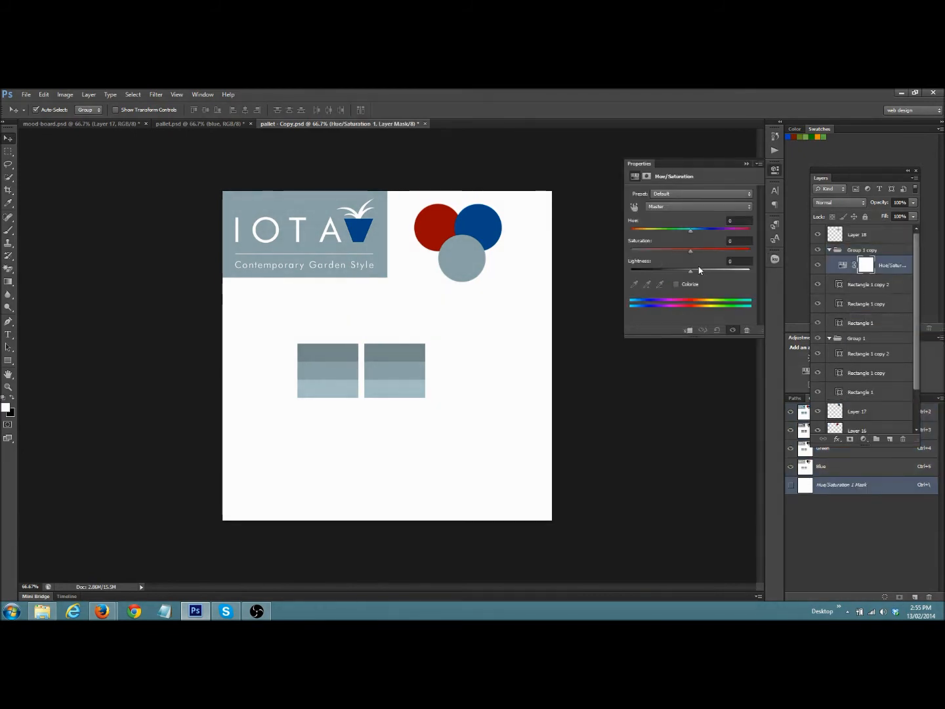
drag(693, 250, 706, 251)
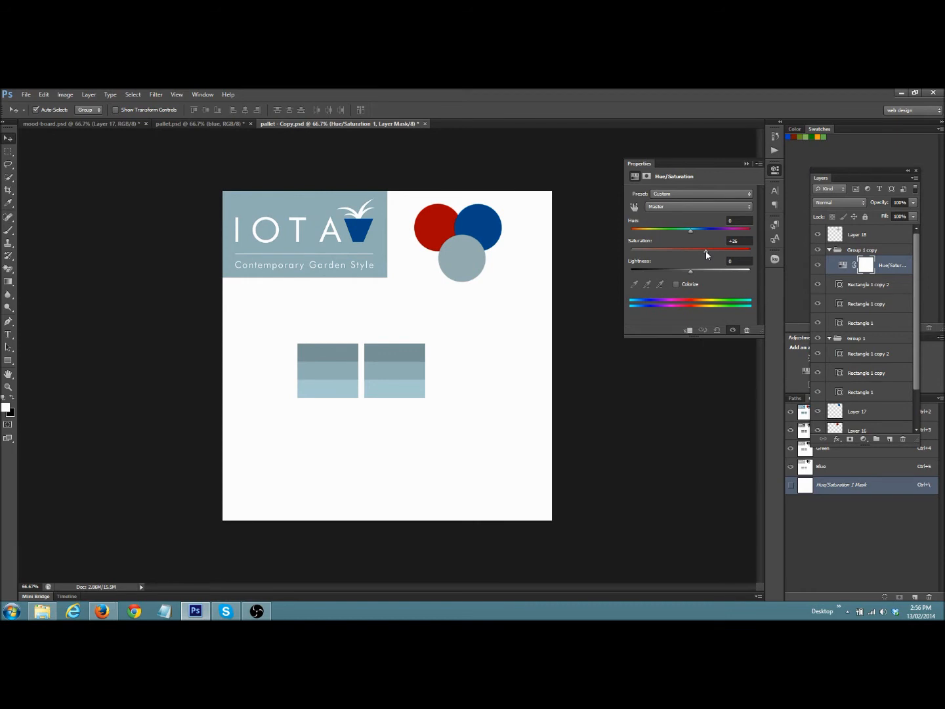
drag(706, 250, 708, 253)
mouse_move(707, 254)
mouse_down()
mouse_move(728, 254)
mouse_move(706, 256)
mouse_up()
mouse_move(718, 255)
mouse_down()
mouse_move(692, 253)
mouse_move(710, 254)
mouse_up()
Step: Collapse Group 1 copy and move Group 1 above it so the saturation adjustment leaves the original swatches out
click(830, 250)
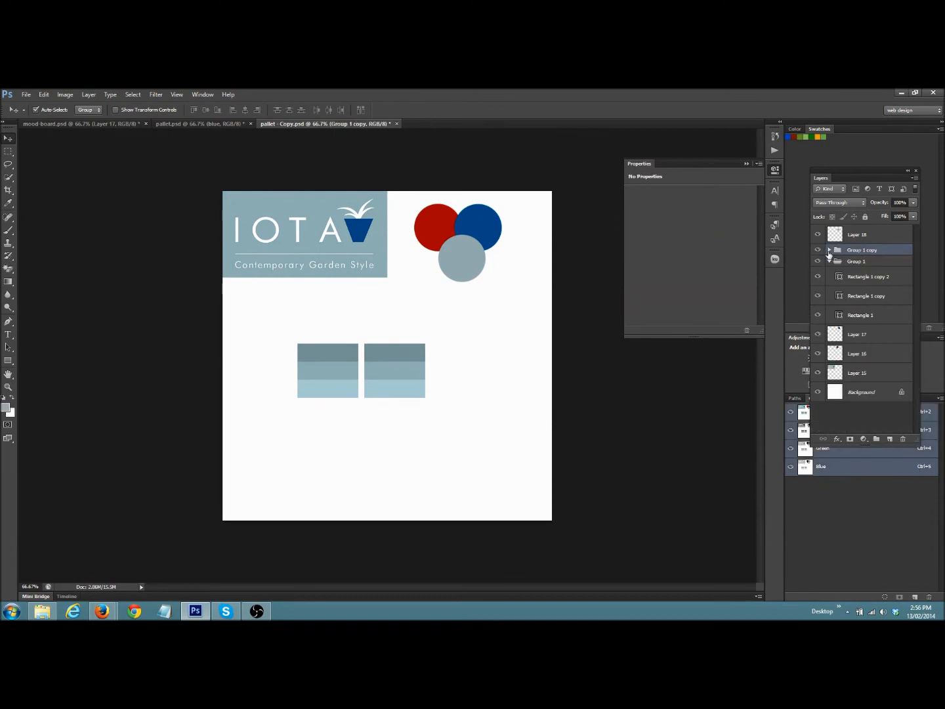
click(829, 250)
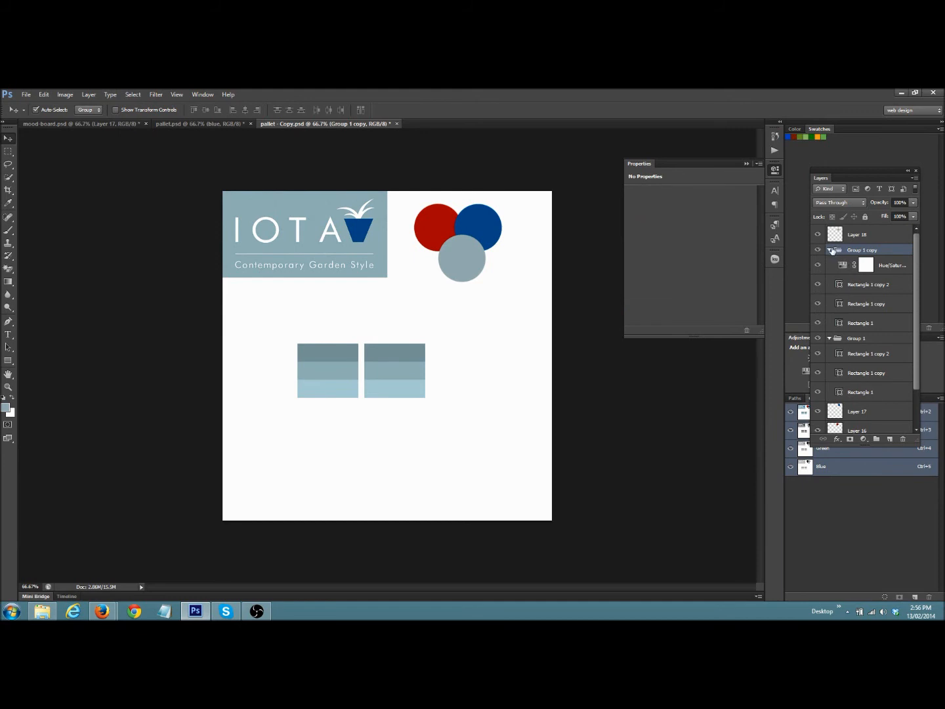
click(830, 250)
drag(844, 263, 847, 242)
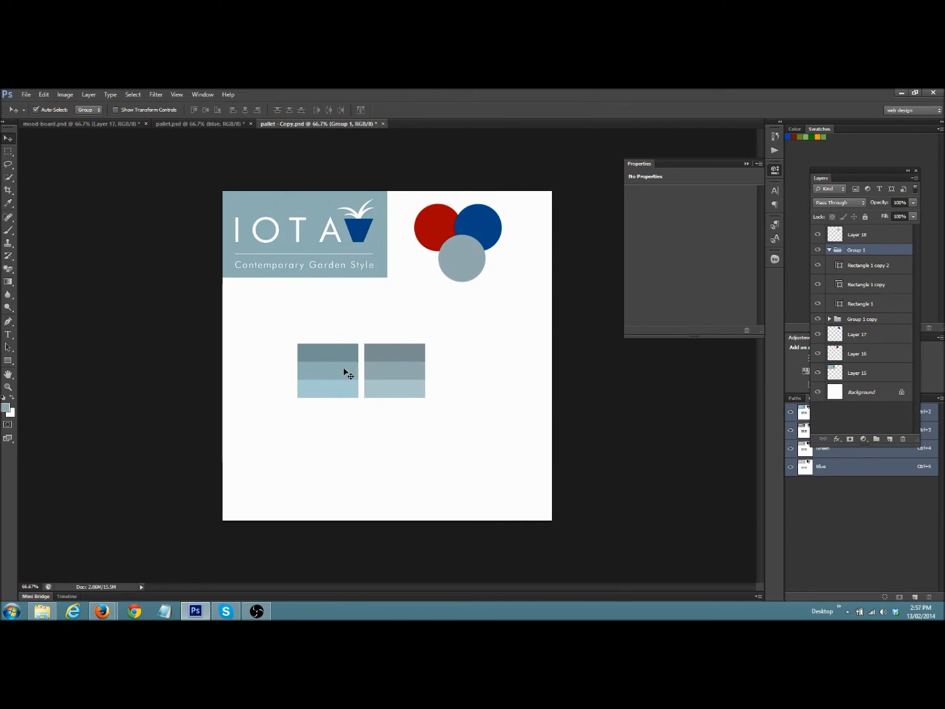
Step: Switch to the pallet.psd document to examine its red, blue and grey-blue tint swatches
click(203, 124)
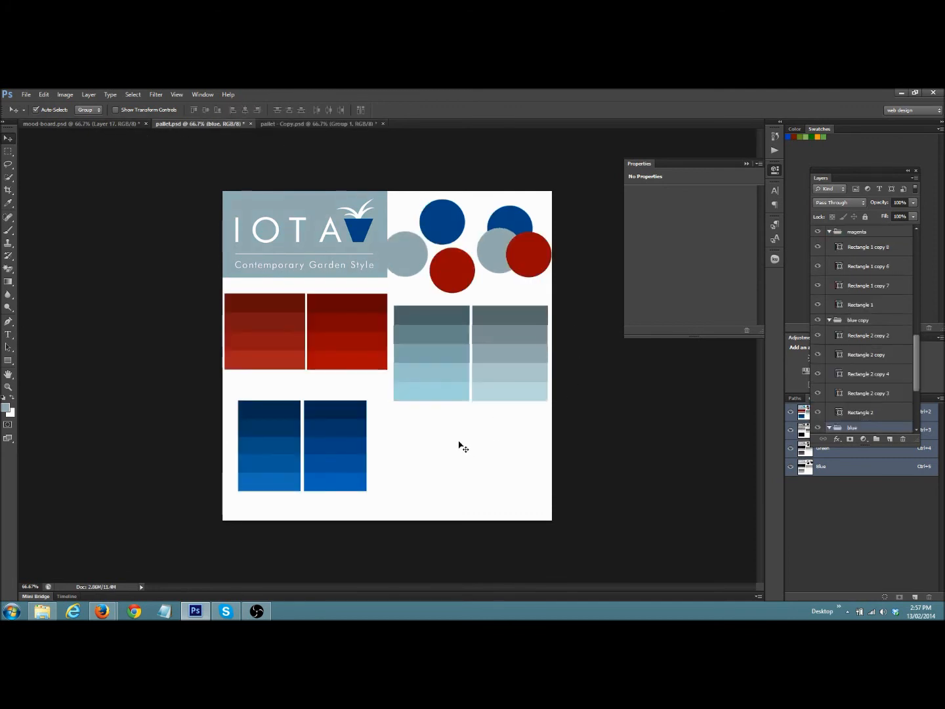